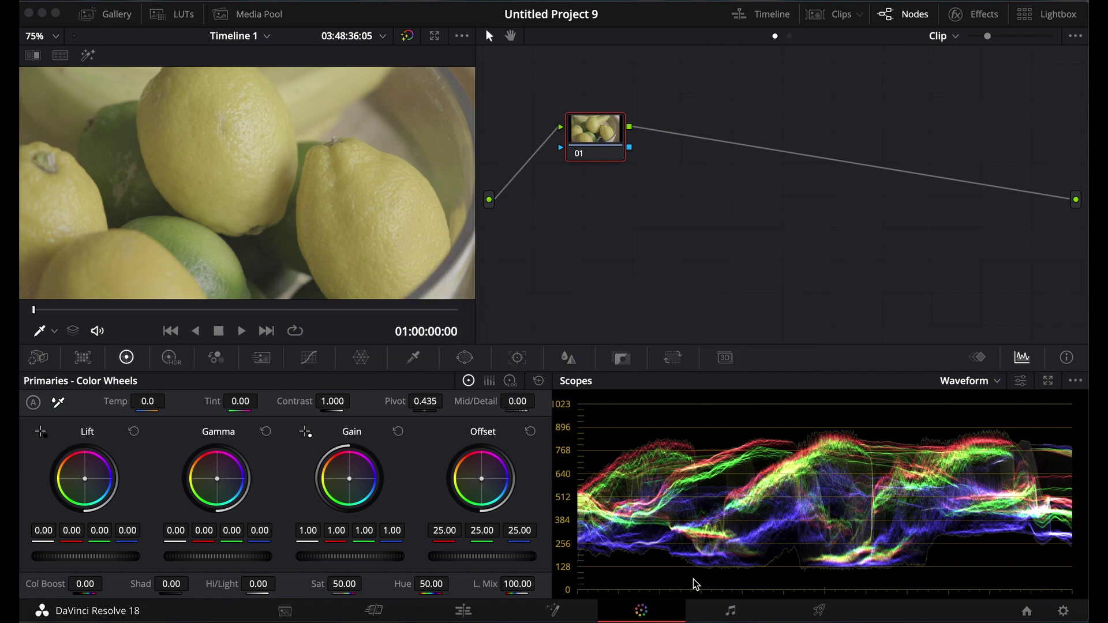
- Add three serial nodes after node 01 to build a four-node chain
{"action": "left_click", "coordinate": [912, 258]}
{"action": "key", "text": "alt+s"}
{"action": "key", "text": "alt+s"}
{"action": "key", "text": "alt+s"}
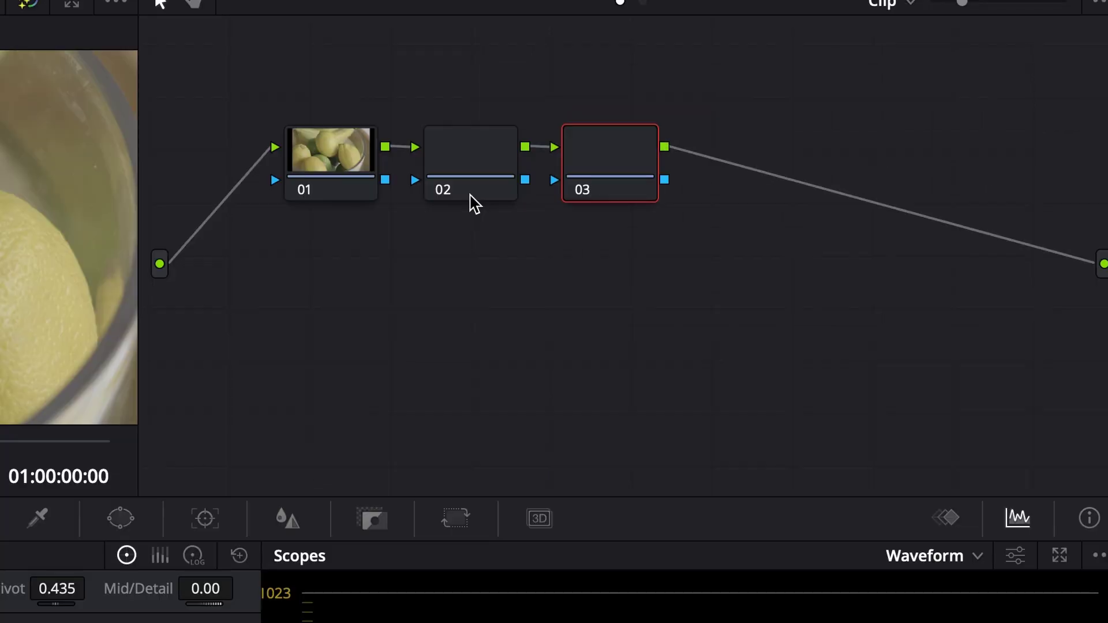
{"action": "right_click", "coordinate": [747, 148]}
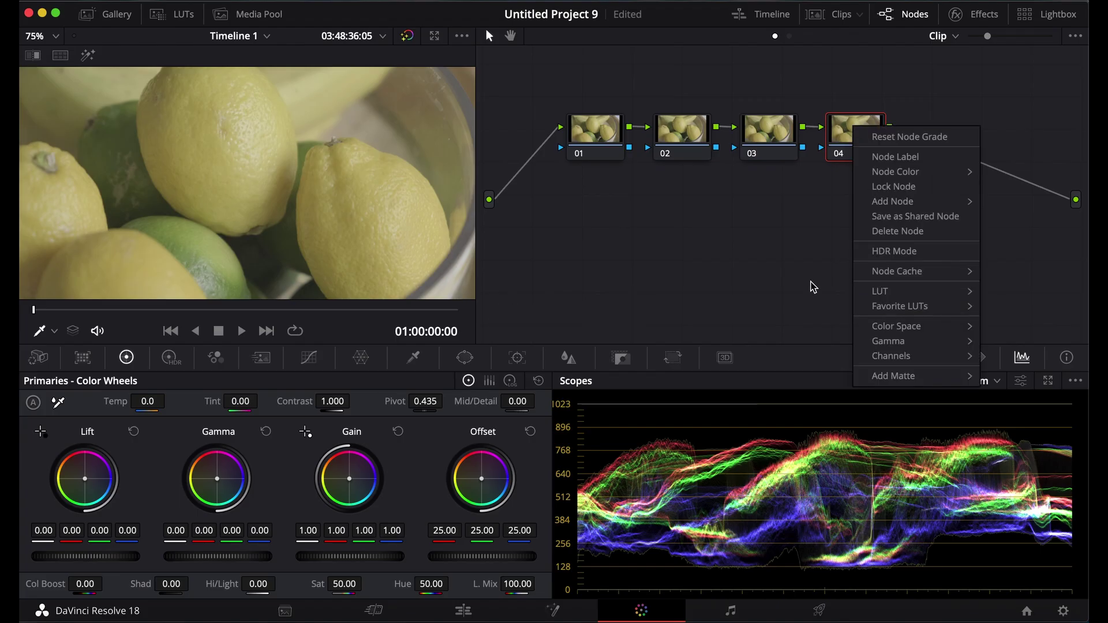
{"action": "left_click", "coordinate": [814, 286]}
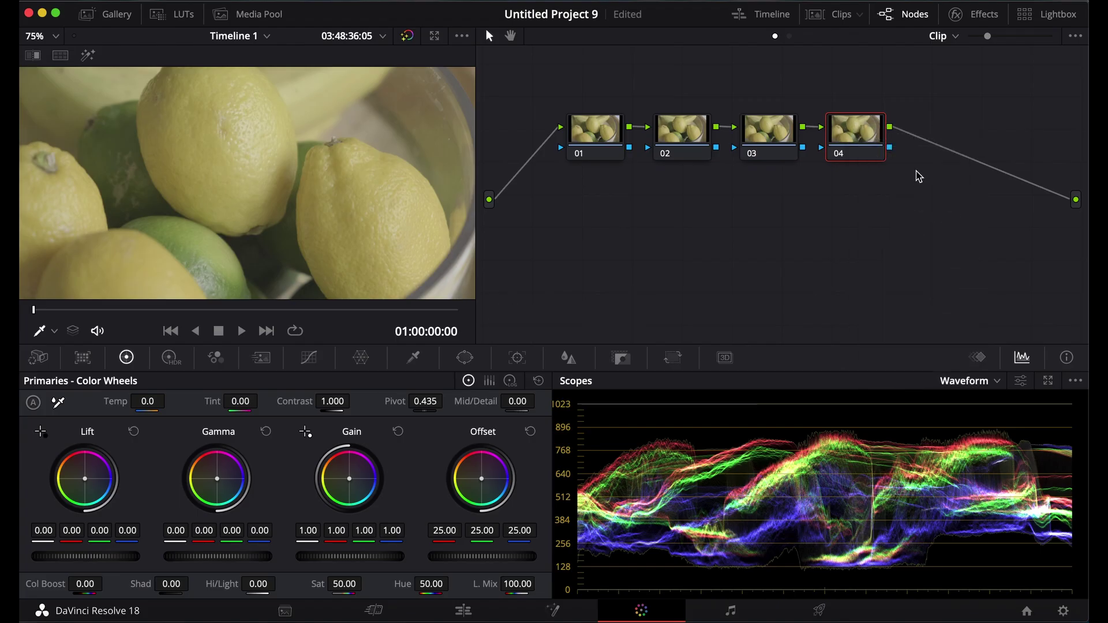
- Search the effects library for "color" and apply Color Space Transform to node 03
{"action": "left_click", "coordinate": [989, 23]}
{"action": "left_click", "coordinate": [1046, 37]}
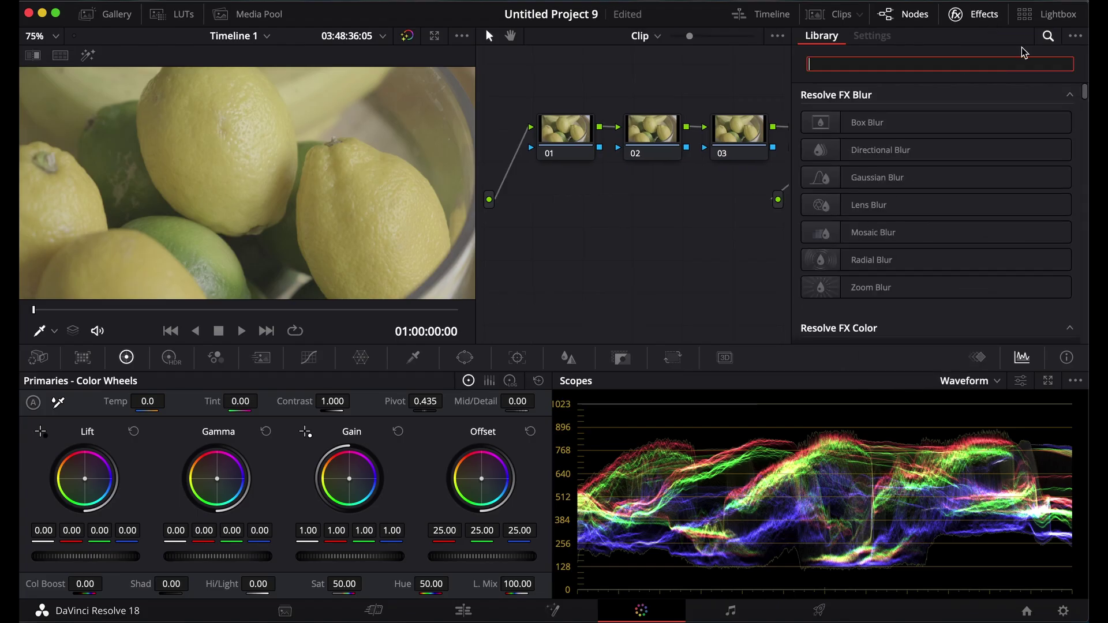
{"action": "type", "text": "colorsp"}
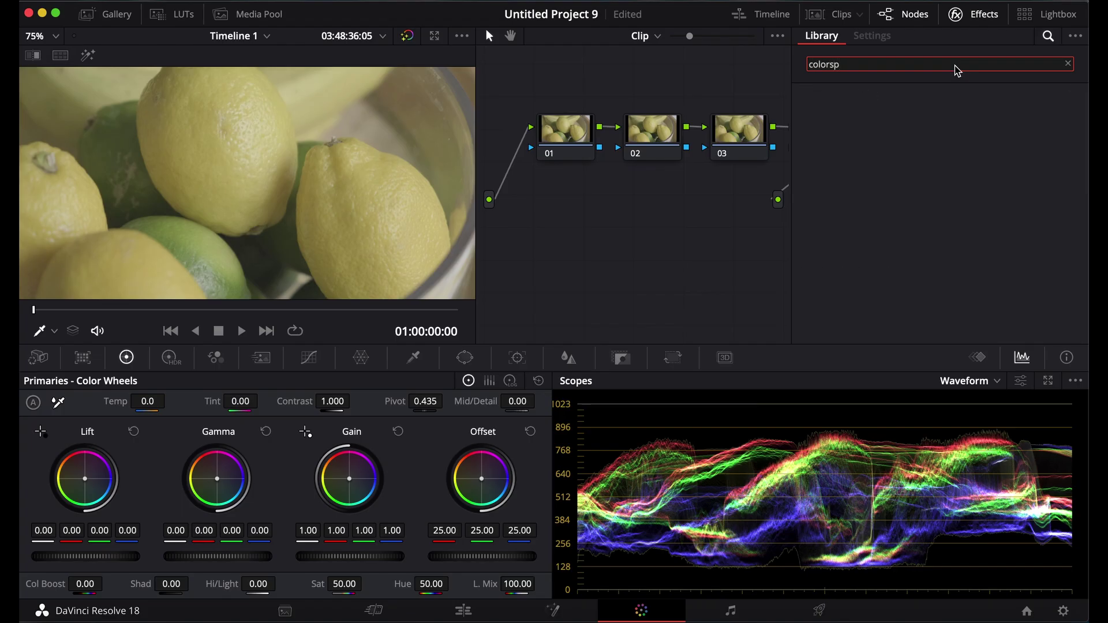
{"action": "key", "text": "BackSpace"}
{"action": "key", "text": "BackSpace"}
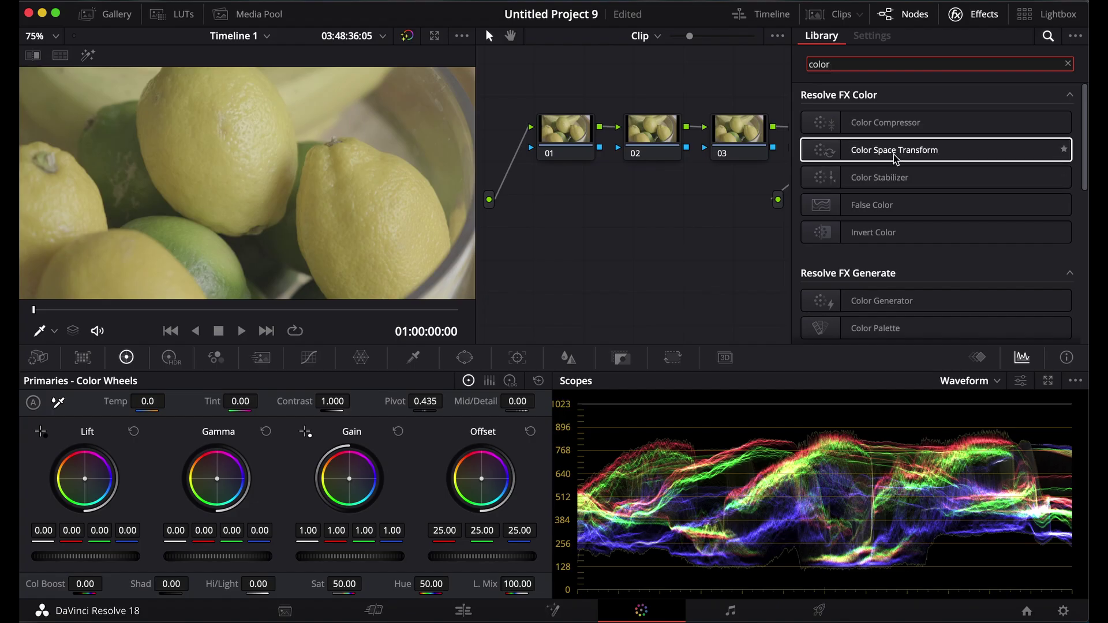
{"action": "left_click_drag", "start_coordinate": [893, 152], "coordinate": [748, 145]}
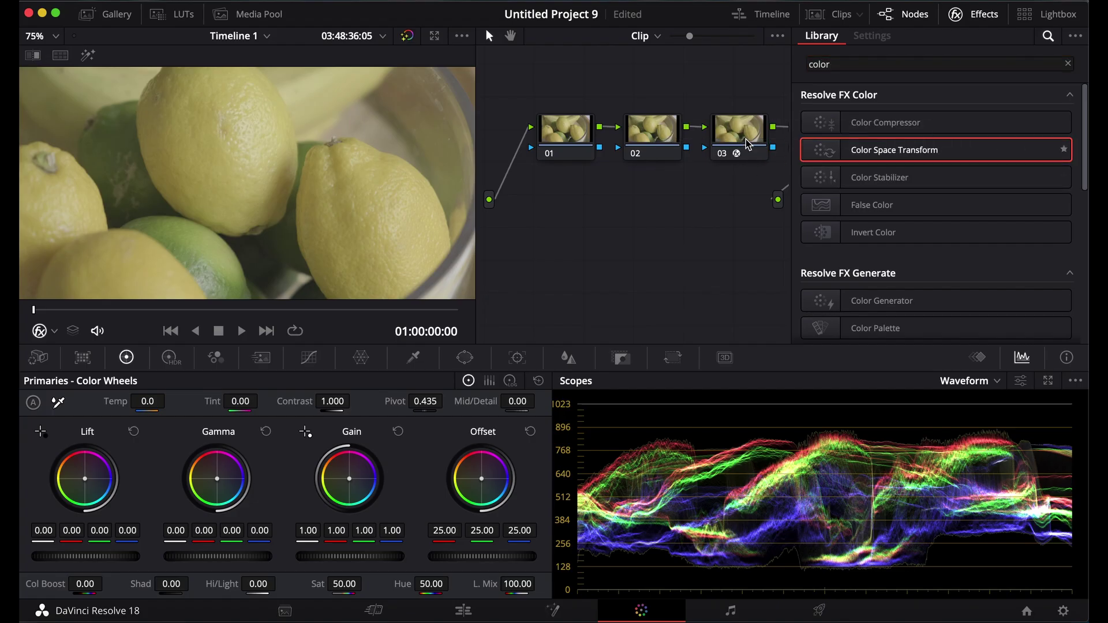
{"action": "left_click", "coordinate": [988, 14]}
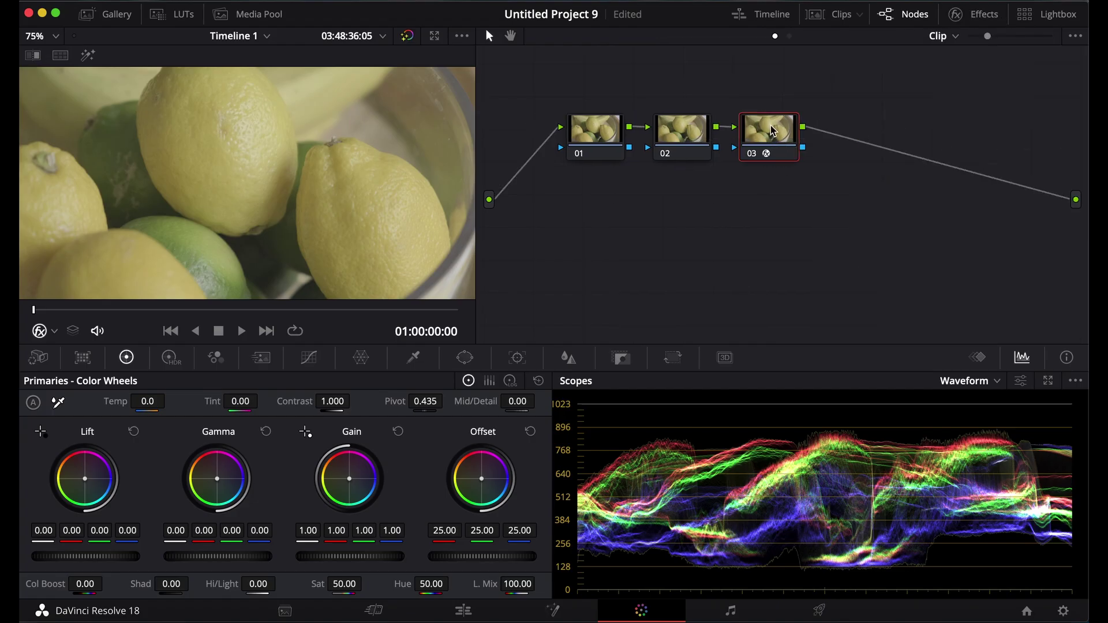
- Open node 03's Color Space Transform settings and set the Input Color Space to Rec.2020
{"action": "right_click", "coordinate": [756, 129]}
{"action": "left_click", "coordinate": [983, 16]}
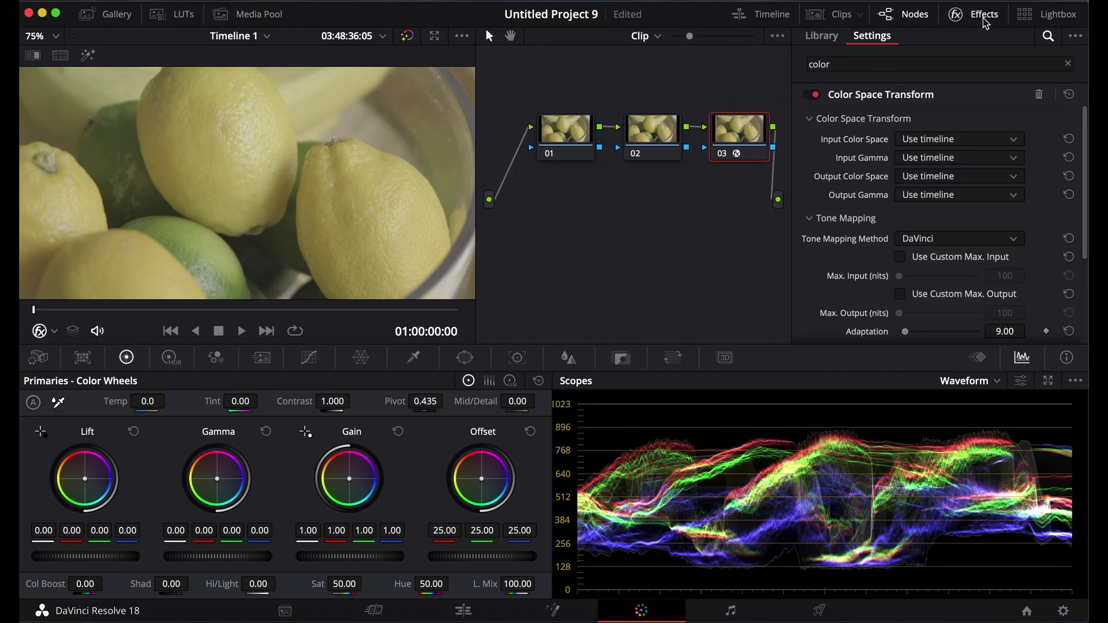
{"action": "left_click", "coordinate": [938, 138]}
{"action": "scroll", "coordinate": [927, 238], "scroll_direction": "down", "scroll_amount": 5}
{"action": "scroll", "coordinate": [923, 242], "scroll_direction": "down", "scroll_amount": 2}
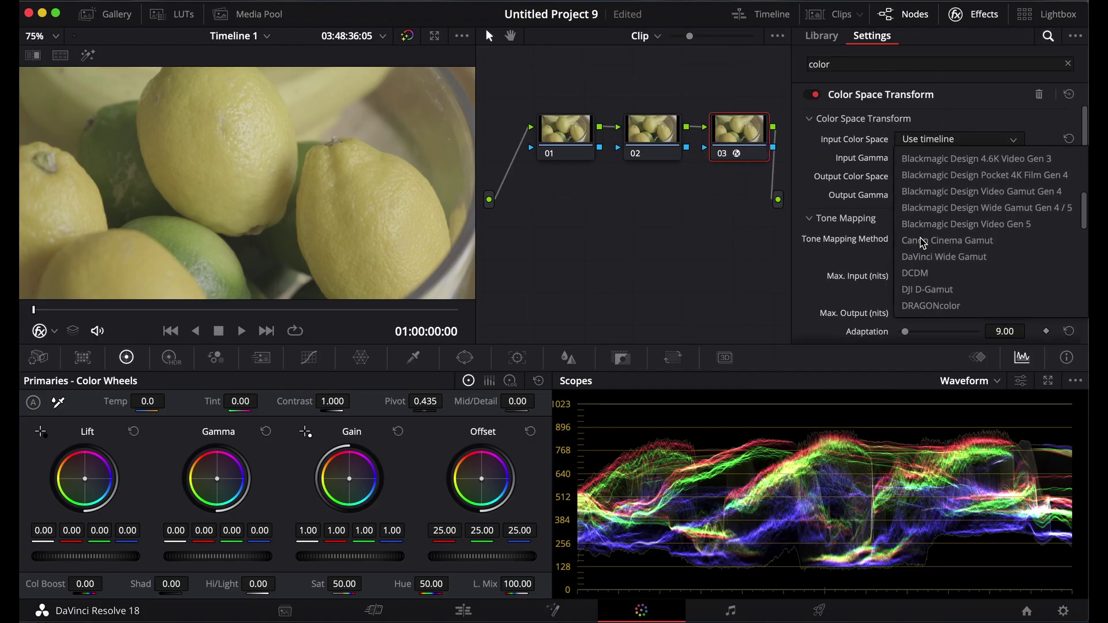
{"action": "scroll", "coordinate": [922, 243], "scroll_direction": "down", "scroll_amount": 3}
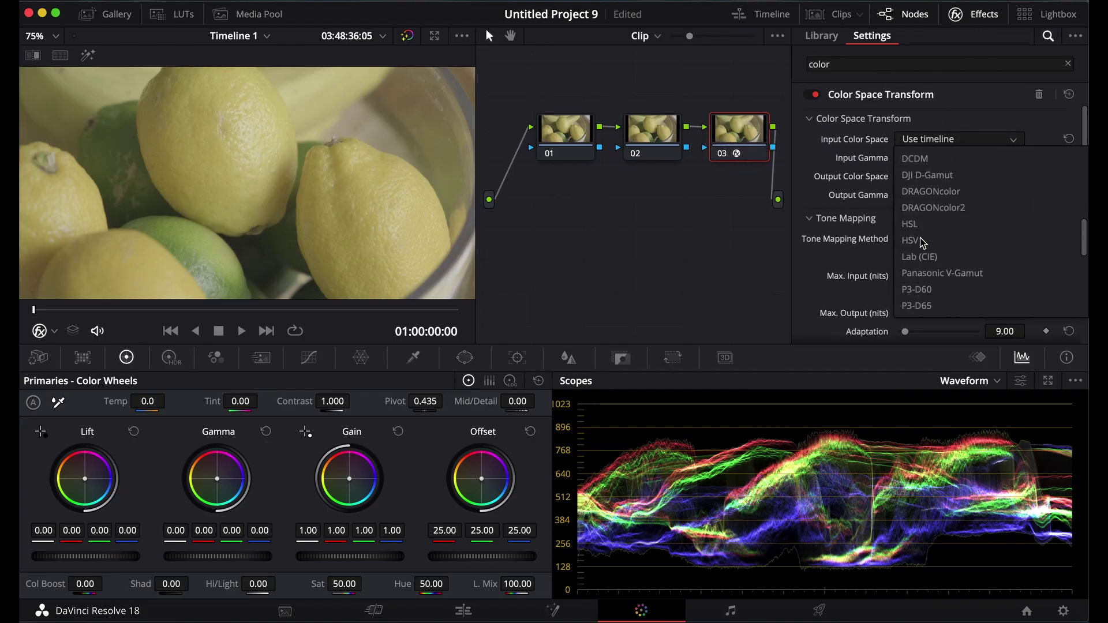
{"action": "scroll", "coordinate": [921, 242], "scroll_direction": "down", "scroll_amount": 3}
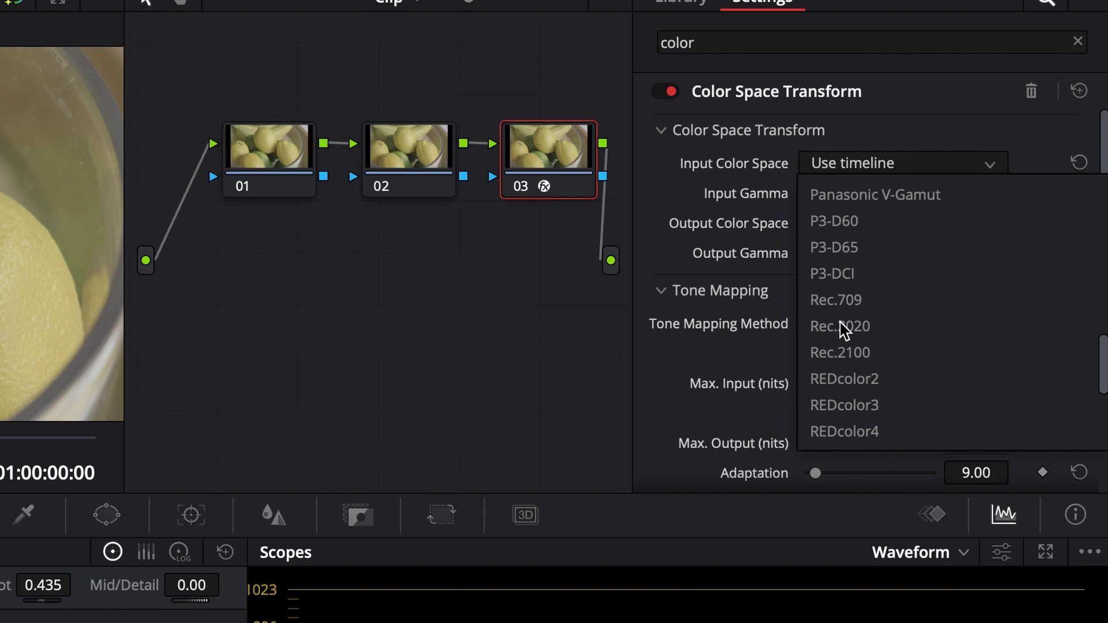
{"action": "left_click", "coordinate": [842, 327]}
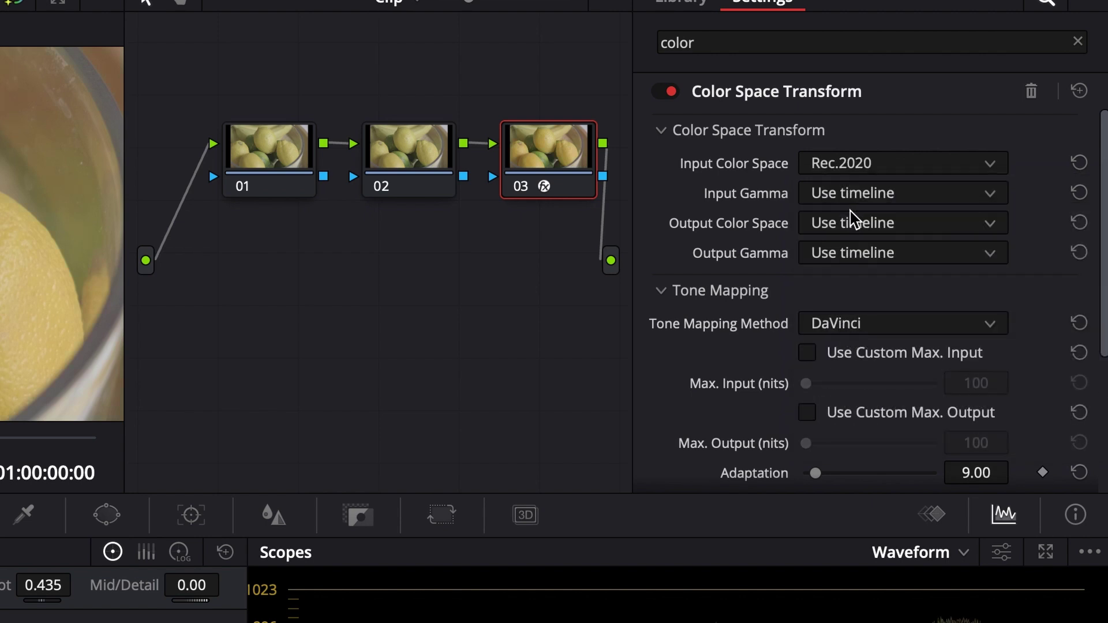
- Set the Input Gamma of node 03's Color Space Transform to FujiFilm F-Log
{"action": "left_click", "coordinate": [856, 196]}
{"action": "scroll", "coordinate": [865, 383], "scroll_direction": "down", "scroll_amount": 4}
{"action": "scroll", "coordinate": [869, 394], "scroll_direction": "down", "scroll_amount": 4}
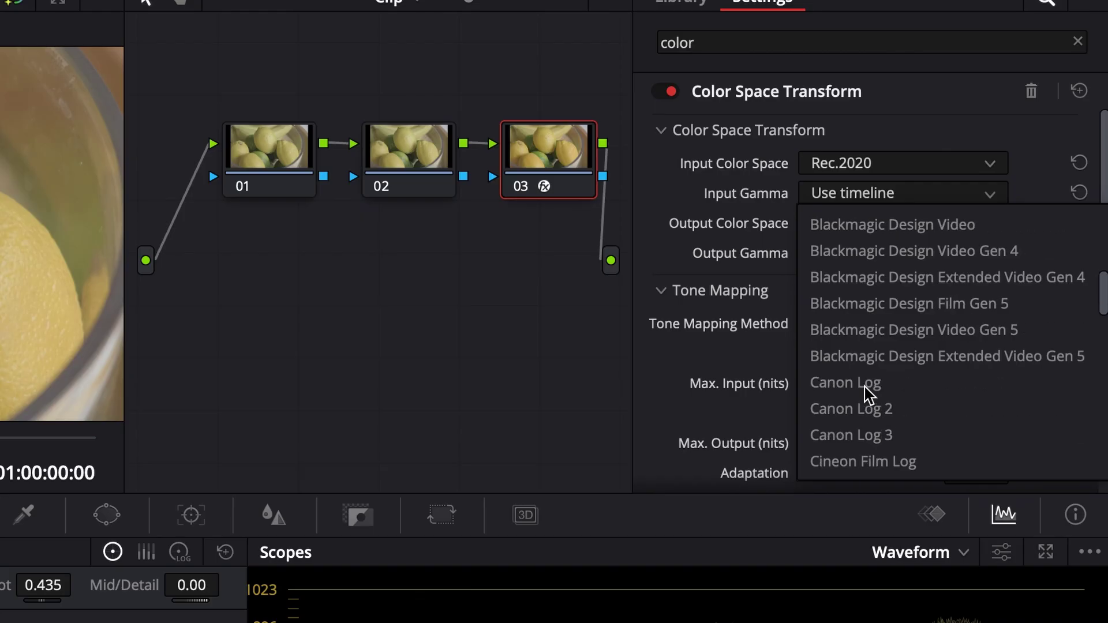
{"action": "left_click", "coordinate": [866, 407]}
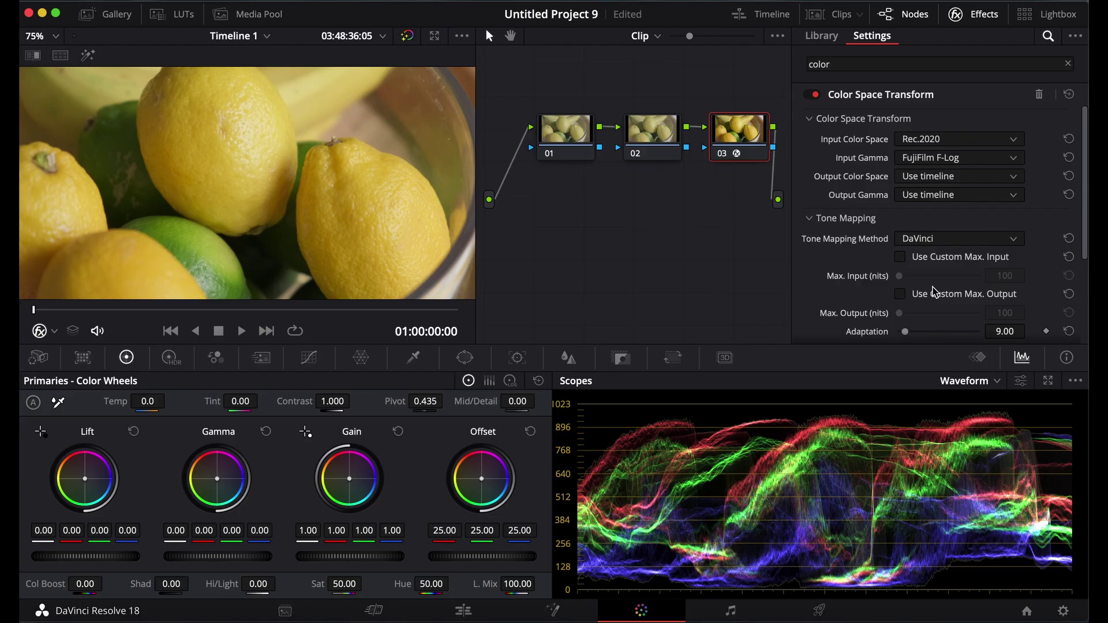
- Set the transform's Output Color Space to Rec.709 and Output Gamma to Gamma 2.4, and close the effect settings
{"action": "left_click", "coordinate": [959, 176]}
{"action": "scroll", "coordinate": [938, 288], "scroll_direction": "down", "scroll_amount": 5}
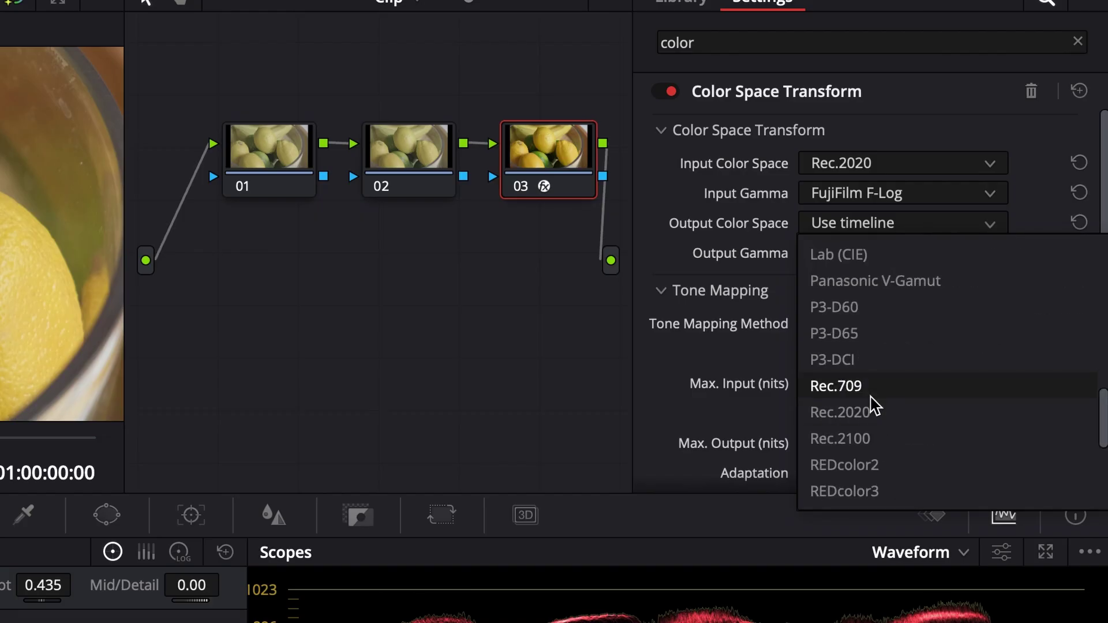
{"action": "left_click", "coordinate": [871, 392]}
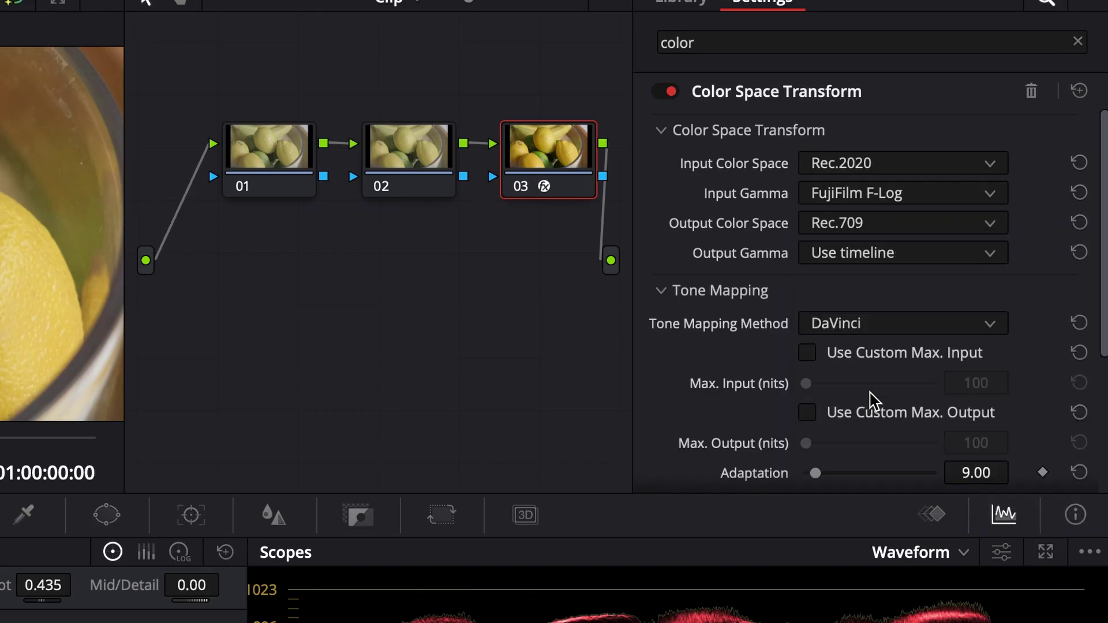
{"action": "left_click", "coordinate": [877, 257]}
{"action": "scroll", "coordinate": [878, 432], "scroll_direction": "down", "scroll_amount": 10}
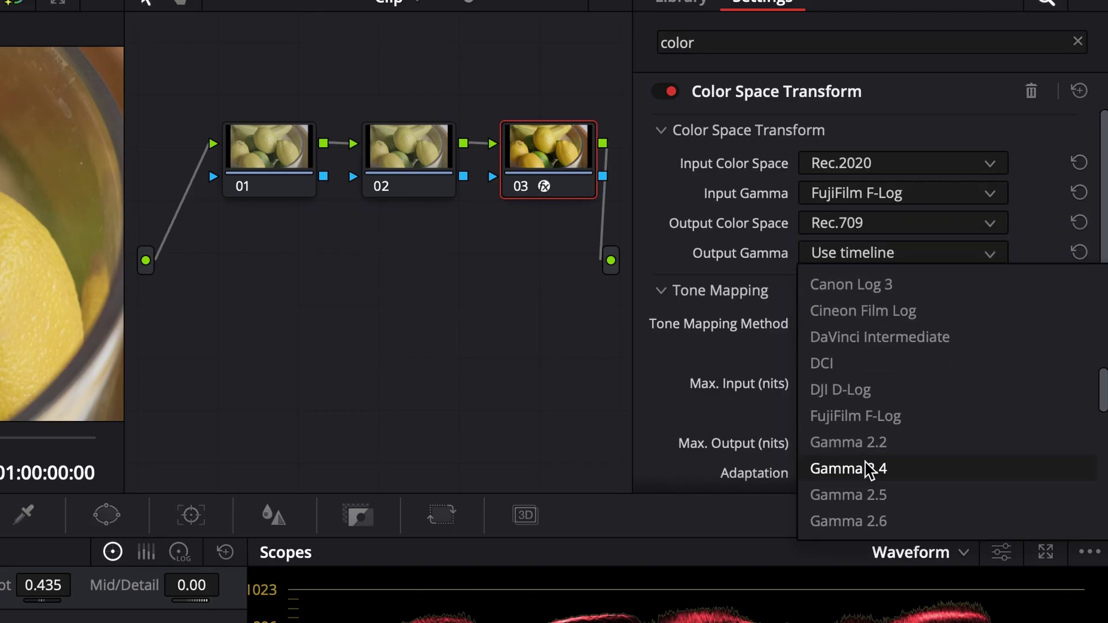
{"action": "left_click", "coordinate": [868, 468]}
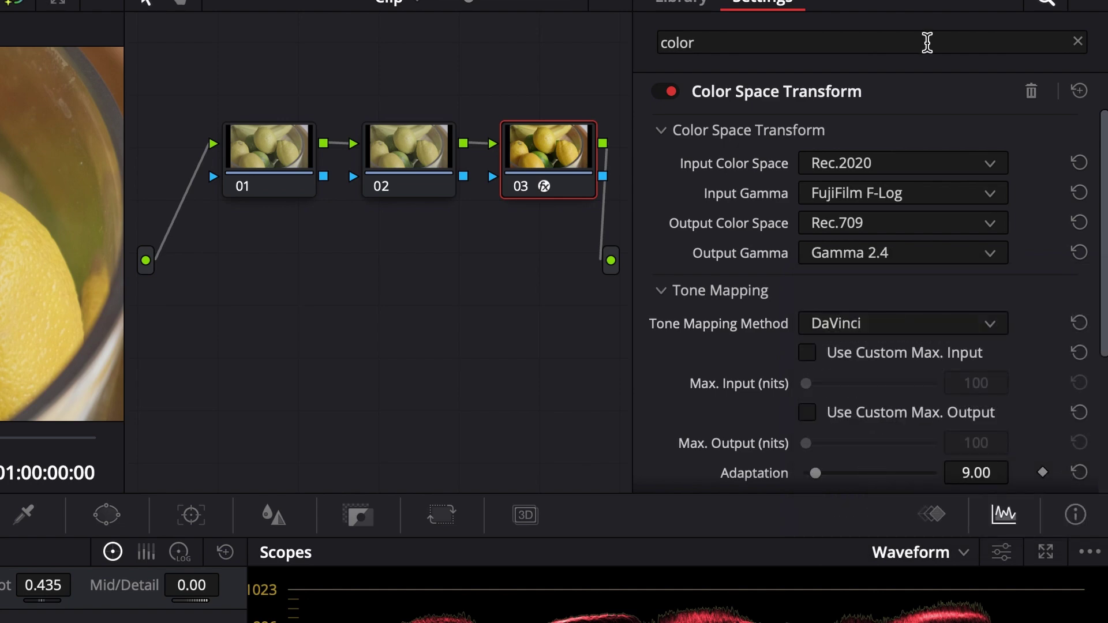
{"action": "left_click", "coordinate": [946, 11]}
- Toggle node 03 off and on to compare the image with and without the transform, and leave the node disabled
{"action": "key", "text": "ctrl+d"}
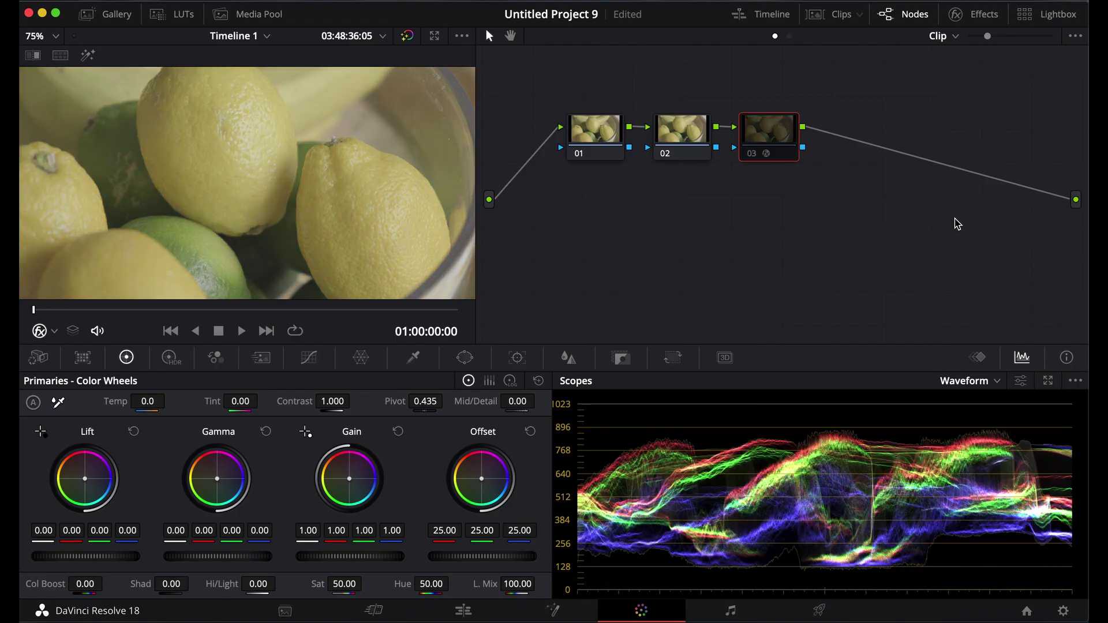
{"action": "key", "text": "ctrl+d"}
{"action": "key", "text": "ctrl+d"}
{"action": "key", "text": "ctrl+d"}
{"action": "key", "text": "ctrl+d"}
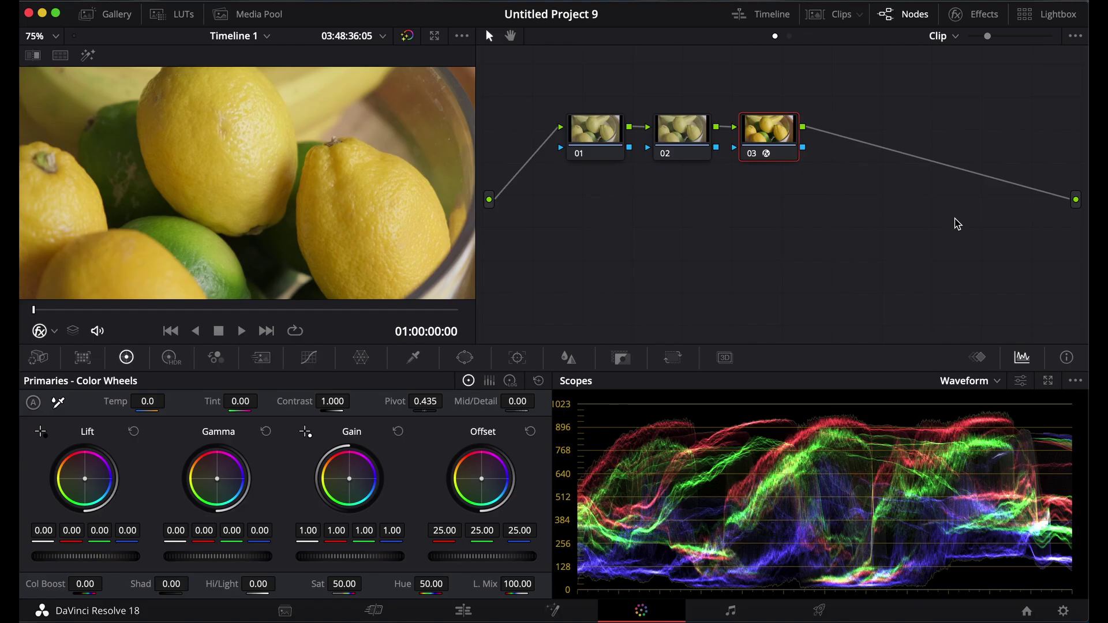
{"action": "key", "text": "ctrl+d"}
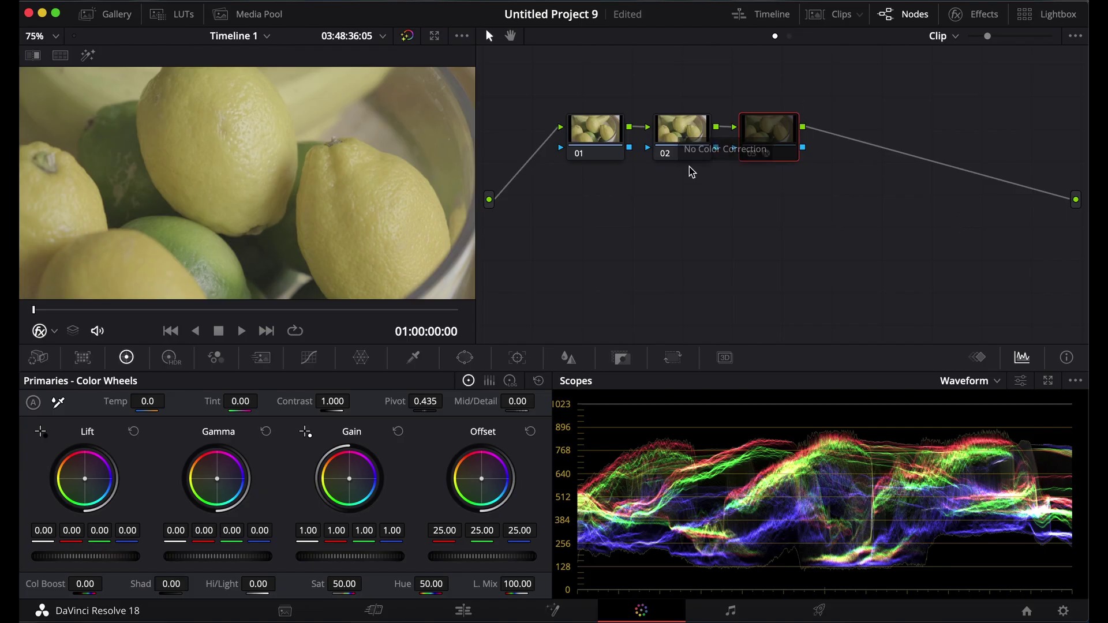
- Apply the X-T3 LUT XT3_FLog_FGamut_to_ETERNA_BT.709_33grid_V.1.00 to node 02
{"action": "left_click", "coordinate": [688, 127]}
{"action": "right_click", "coordinate": [688, 127]}
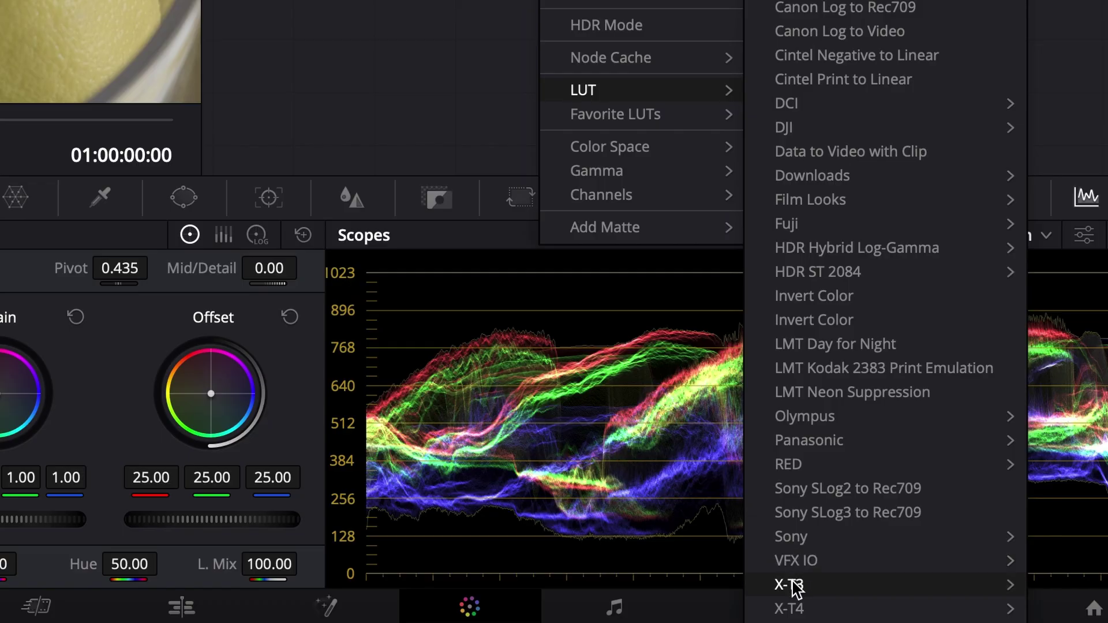
{"action": "mouse_move", "coordinate": [744, 622]}
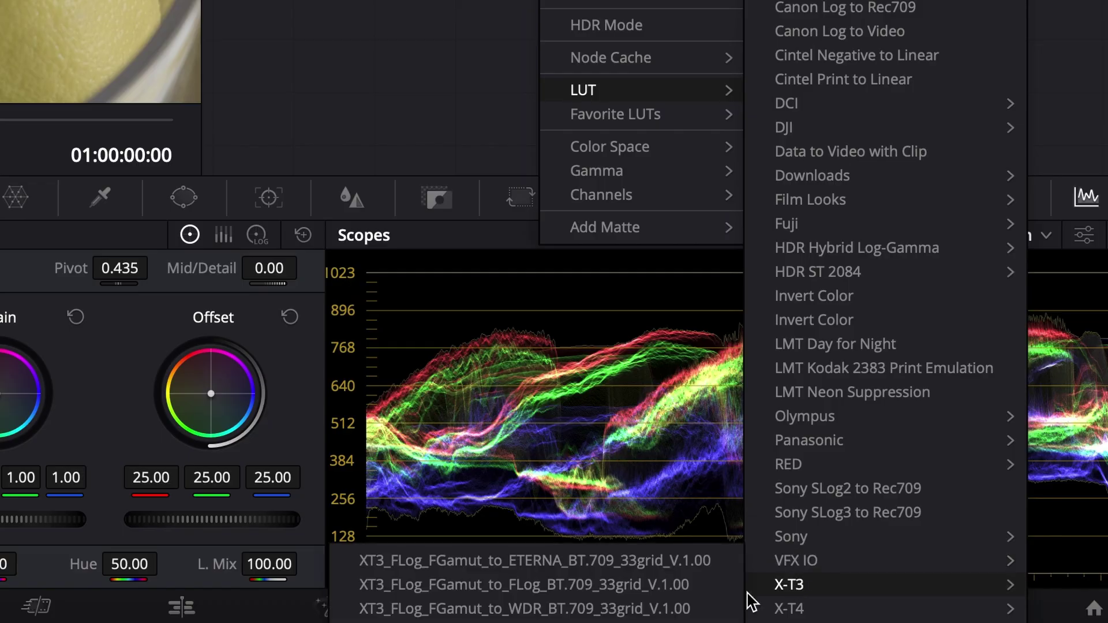
{"action": "left_click", "coordinate": [611, 565]}
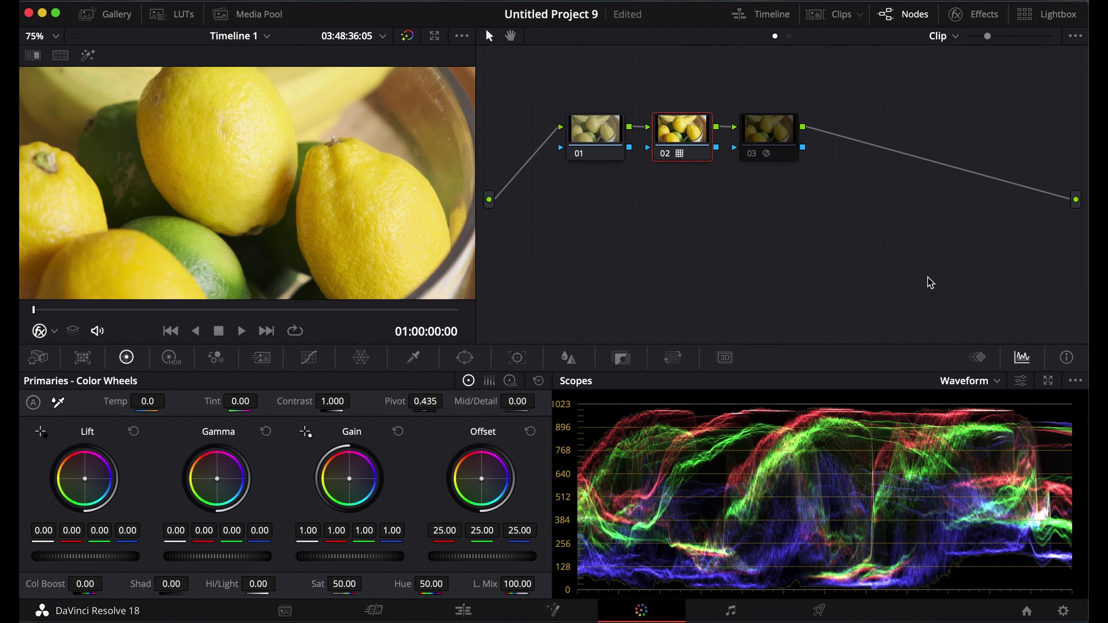
- Label node 01 as "Exp"
{"action": "left_click", "coordinate": [602, 137]}
{"action": "right_click", "coordinate": [603, 136]}
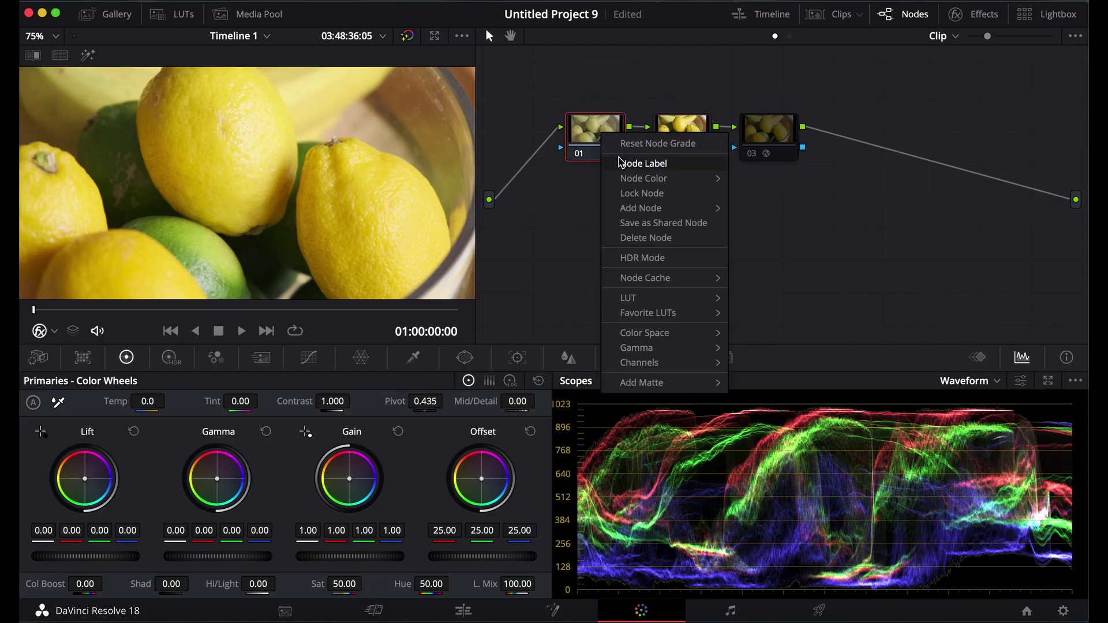
{"action": "left_click", "coordinate": [620, 162]}
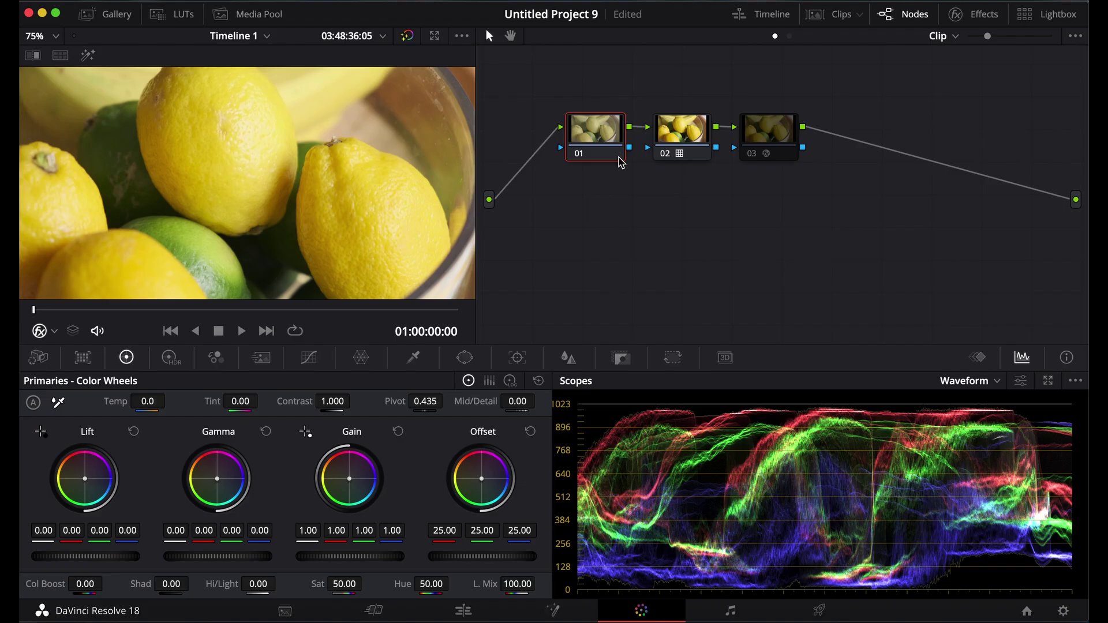
{"action": "type", "text": "Exp"}
- For node 01's High Dynamic Range color wheels, set the color space to Rec.2020 and the gamma to FujiFilm F-Log
{"action": "left_click", "coordinate": [171, 358]}
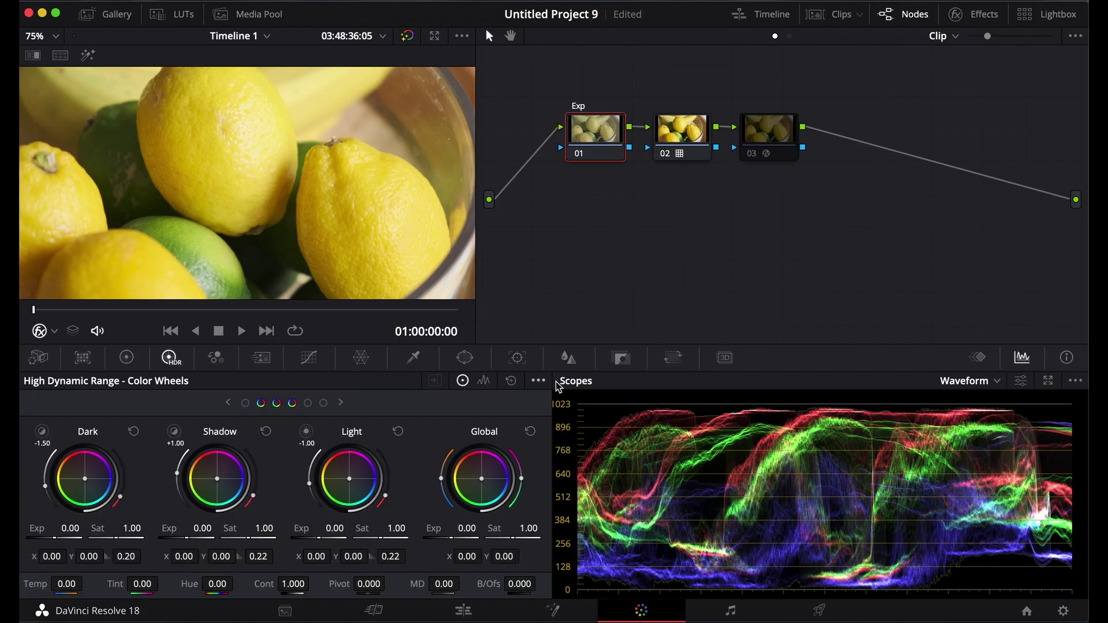
{"action": "left_click", "coordinate": [539, 383]}
{"action": "mouse_move", "coordinate": [580, 515]}
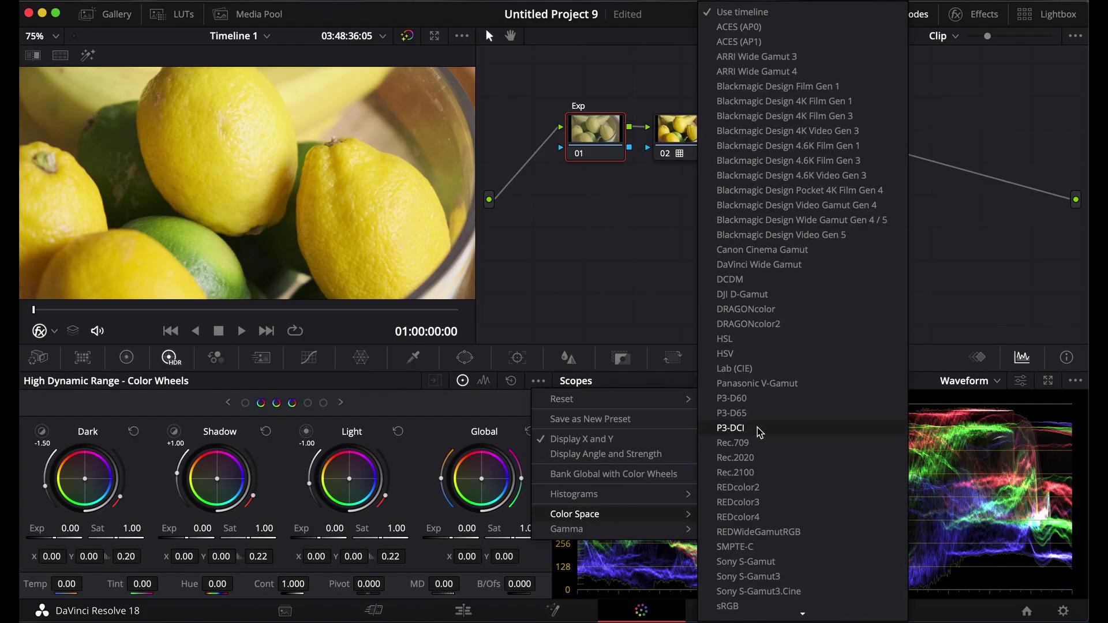
{"action": "left_click", "coordinate": [749, 458]}
{"action": "left_click", "coordinate": [539, 381]}
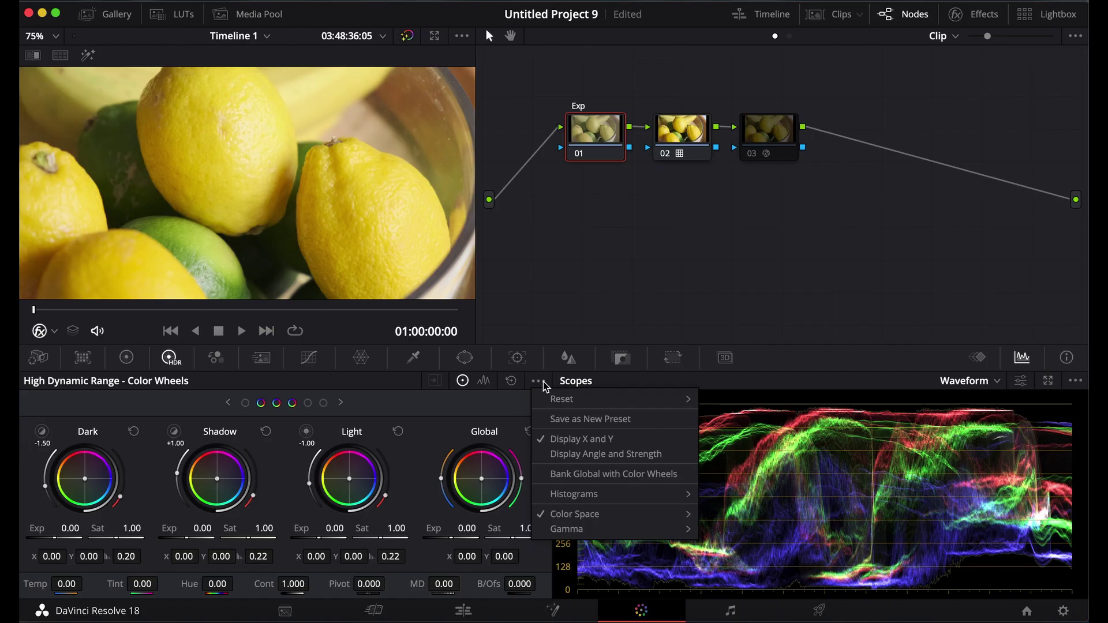
{"action": "mouse_move", "coordinate": [578, 528]}
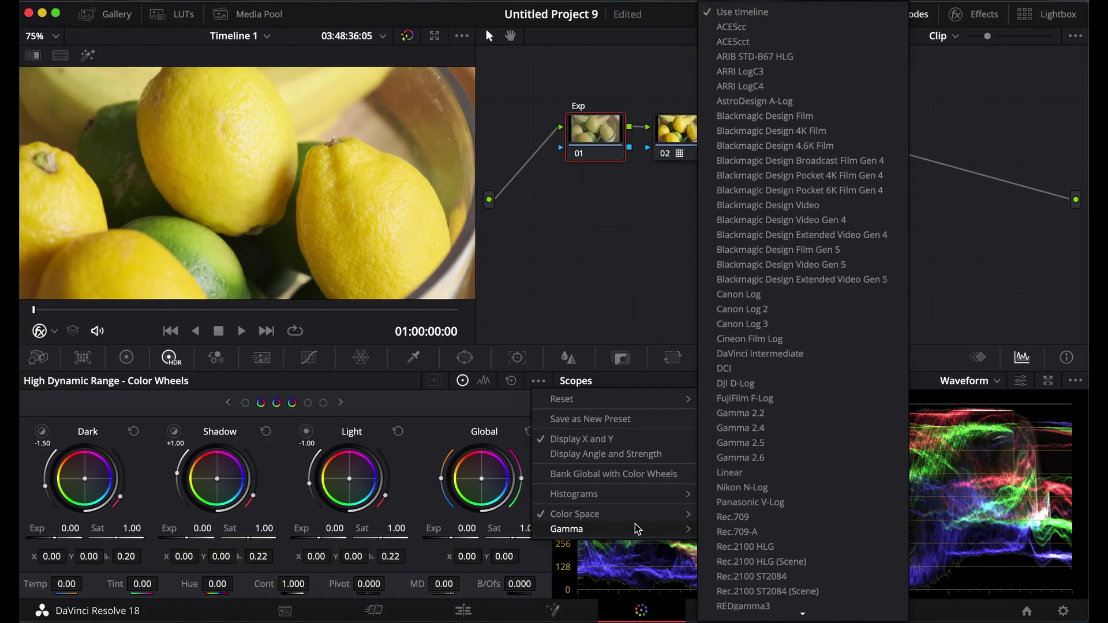
{"action": "left_click", "coordinate": [761, 396]}
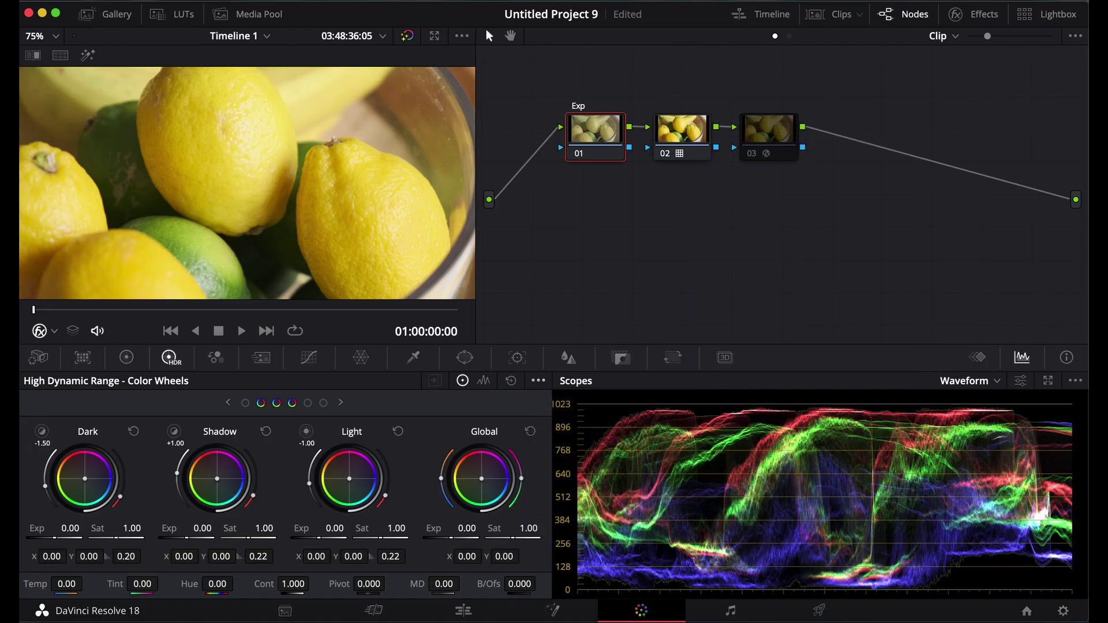
- Lower the Global exposure of the HDR wheels on node 01 to -0.31 and disable the node to compare the image
{"action": "double_click", "coordinate": [465, 529]}
{"action": "type", "text": "-0.1"}
{"action": "key", "text": "Return"}
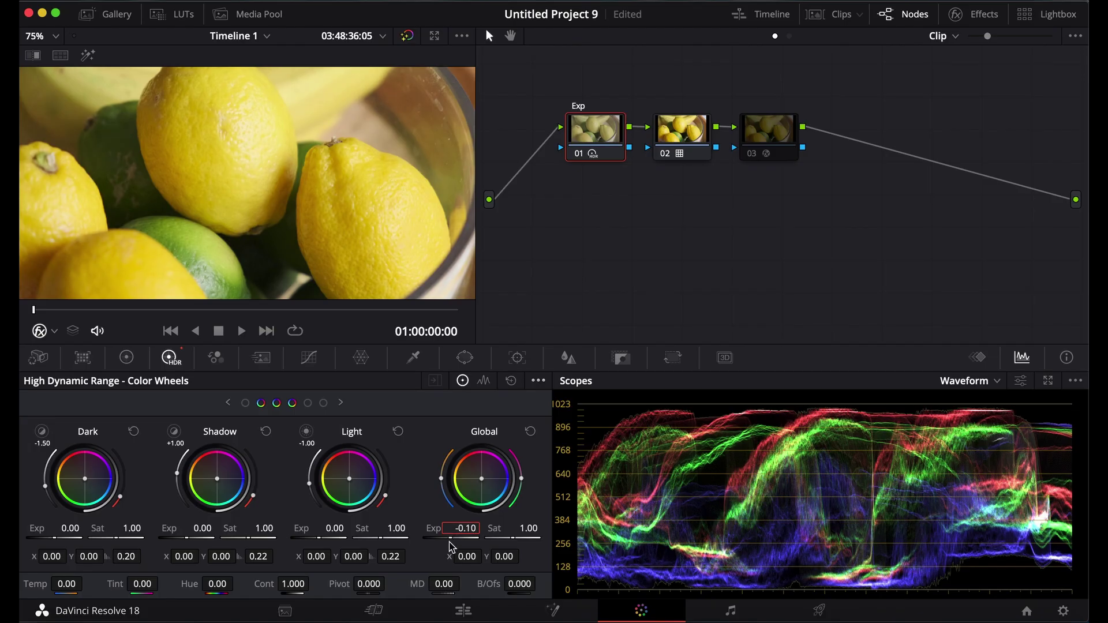
{"action": "left_click_drag", "start_coordinate": [465, 529], "coordinate": [447, 529]}
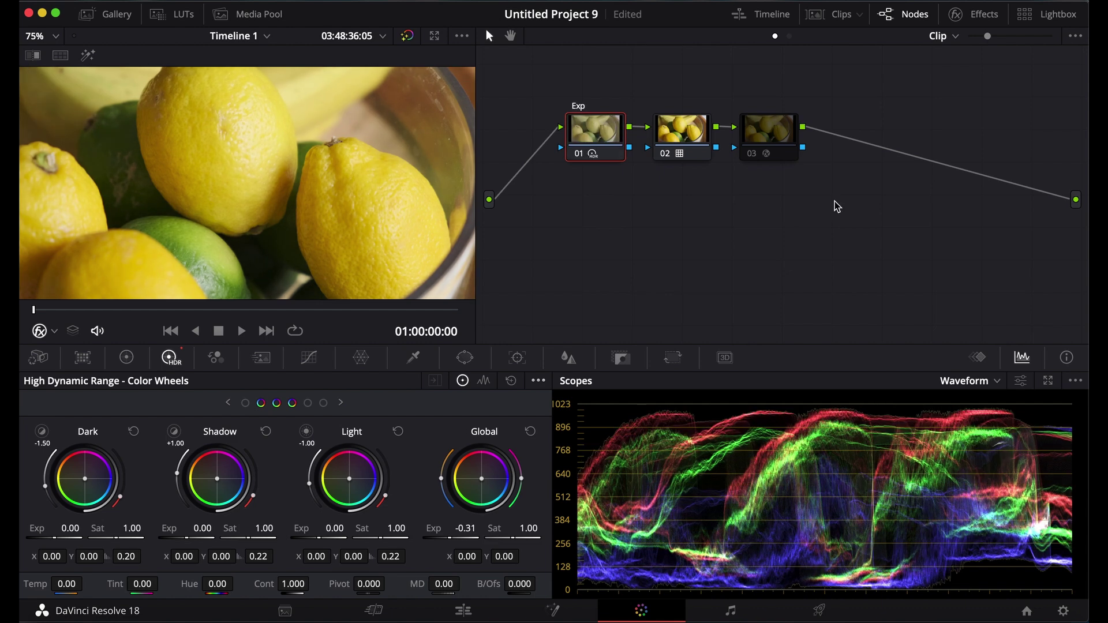
{"action": "key", "text": "ctrl+d"}
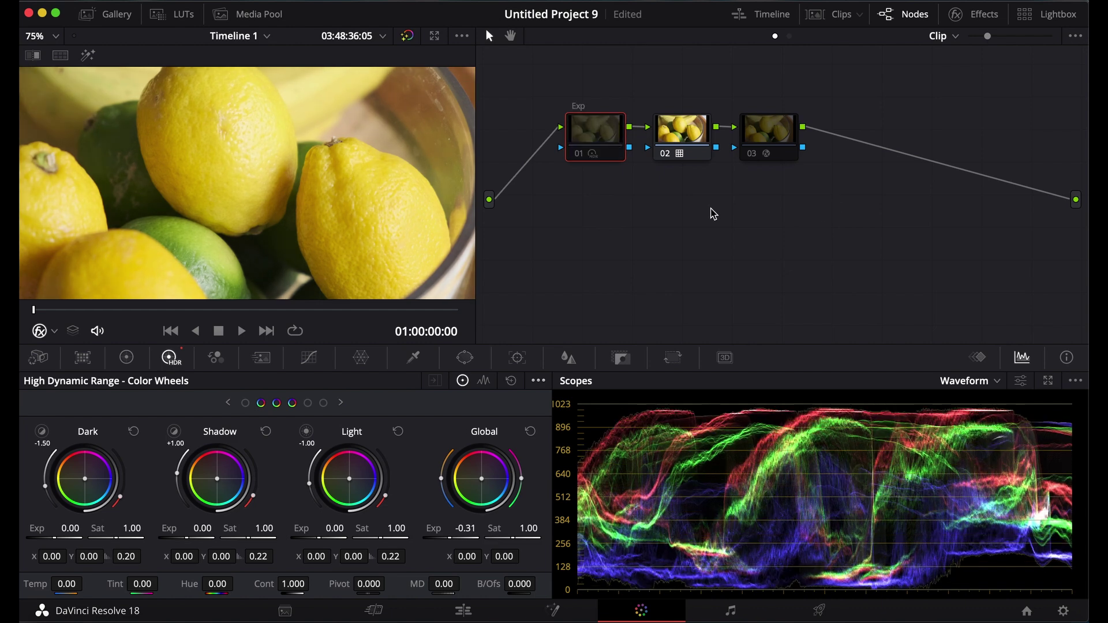
- Label node 02 as "Lut" and node 03 as "709"
{"action": "right_click", "coordinate": [683, 138]}
{"action": "left_click", "coordinate": [706, 166]}
{"action": "type", "text": "Lut"}
{"action": "key", "text": "Return"}
{"action": "left_click", "coordinate": [773, 130]}
{"action": "right_click", "coordinate": [774, 126]}
{"action": "left_click", "coordinate": [796, 154]}
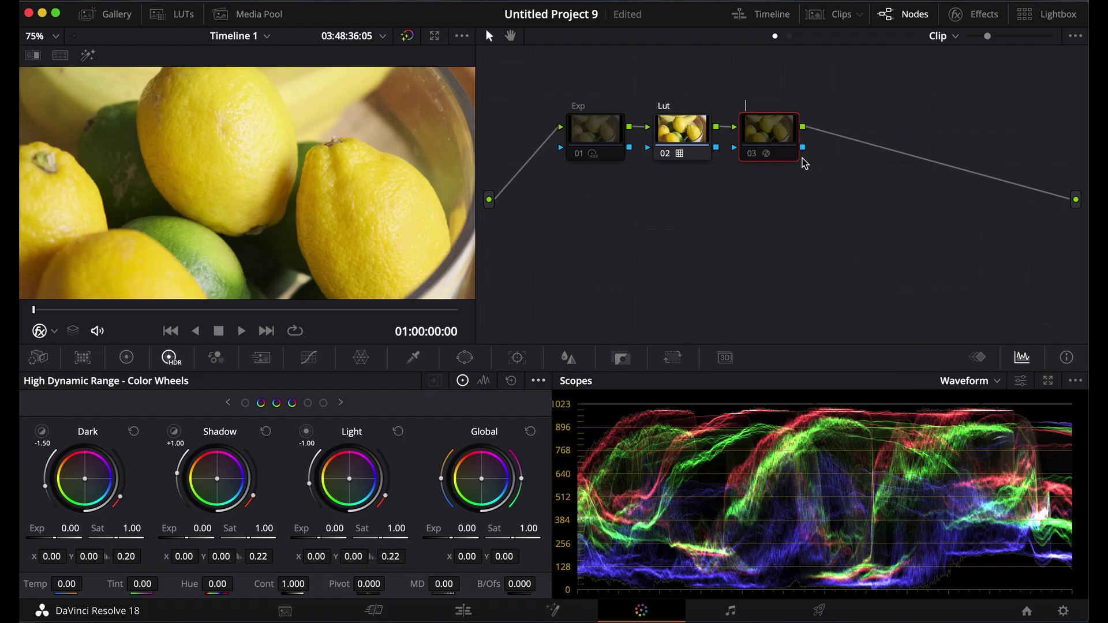
{"action": "type", "text": "709"}
{"action": "key", "text": "Return"}
- Compare the Lut and 709 conversions by enabling and disabling their nodes in turn, leaving both nodes disabled
{"action": "left_click", "coordinate": [669, 130]}
{"action": "key", "text": "ctrl+d"}
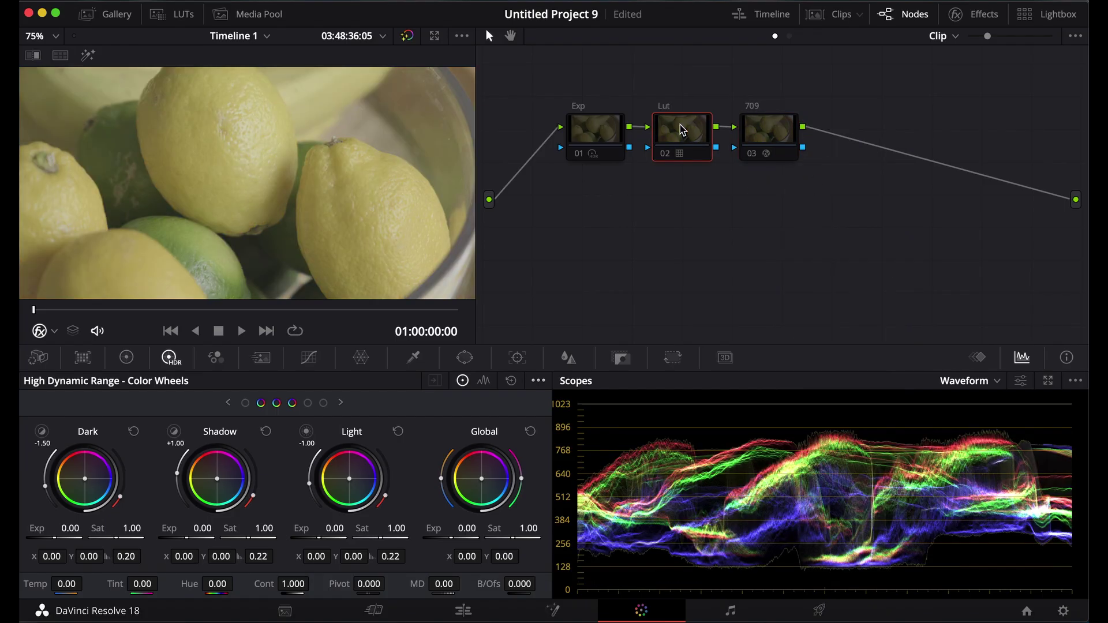
{"action": "left_click", "coordinate": [764, 134]}
{"action": "key", "text": "ctrl+d"}
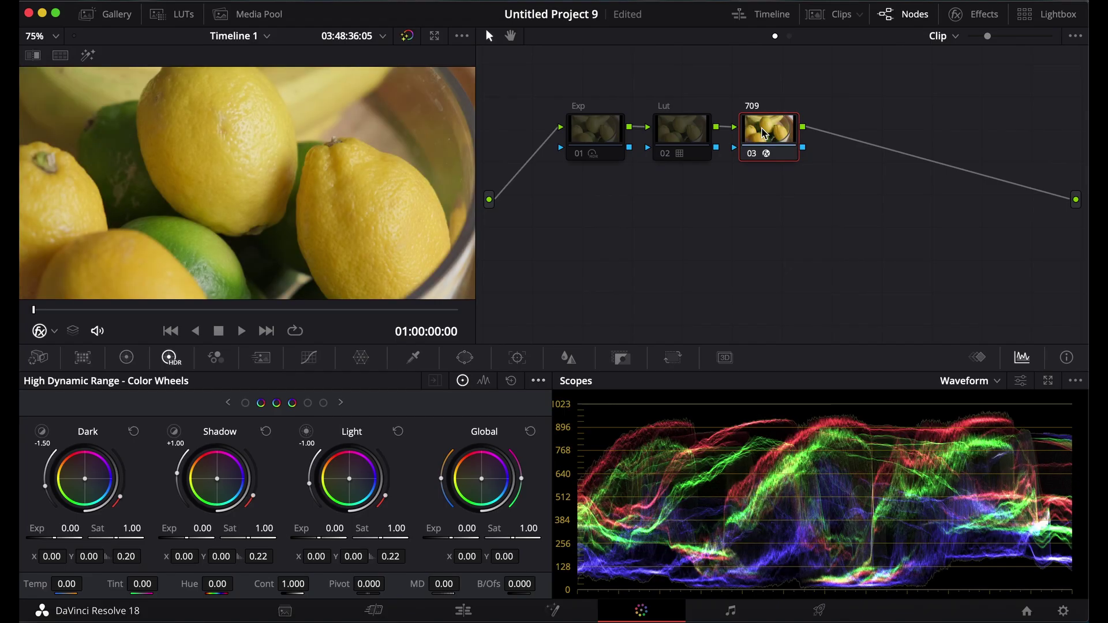
{"action": "key", "text": "ctrl+d"}
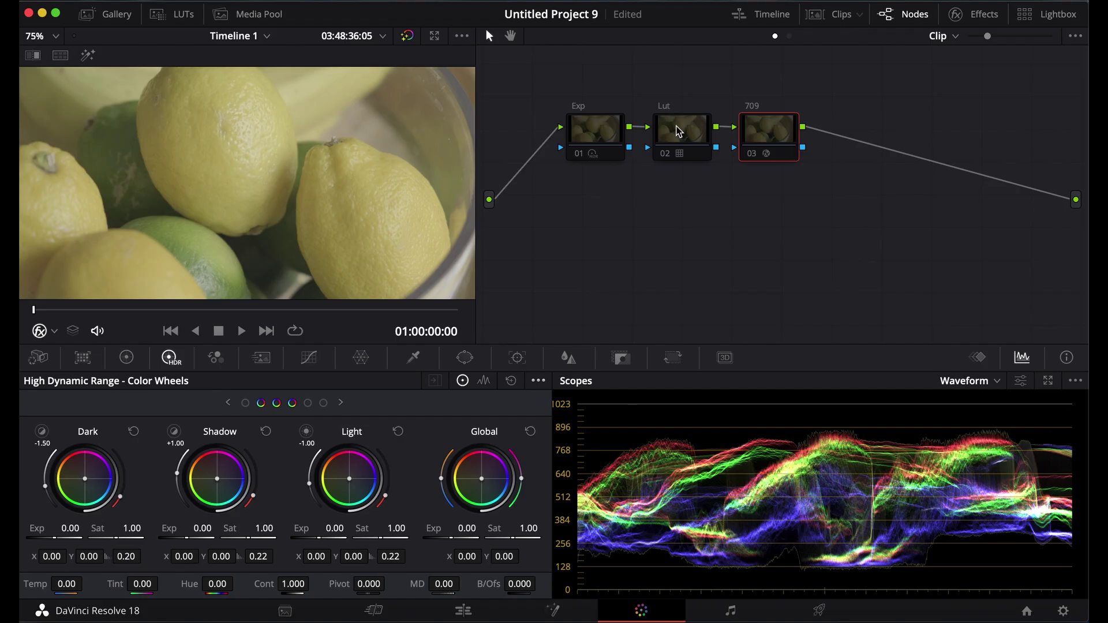
{"action": "left_click", "coordinate": [680, 132]}
{"action": "key", "text": "ctrl+d"}
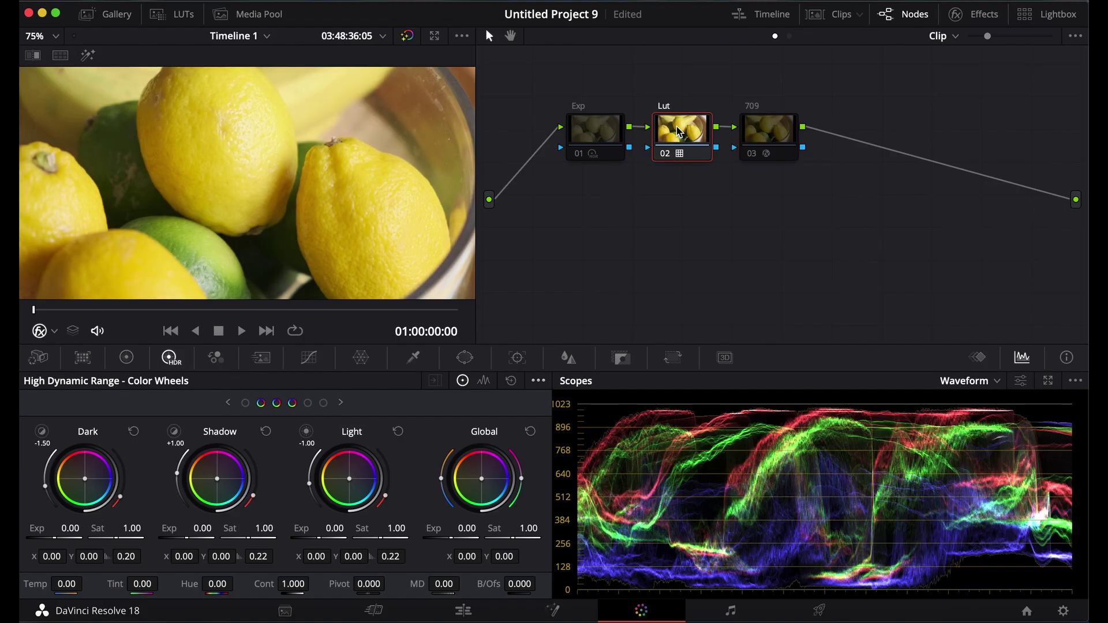
{"action": "left_click", "coordinate": [770, 139]}
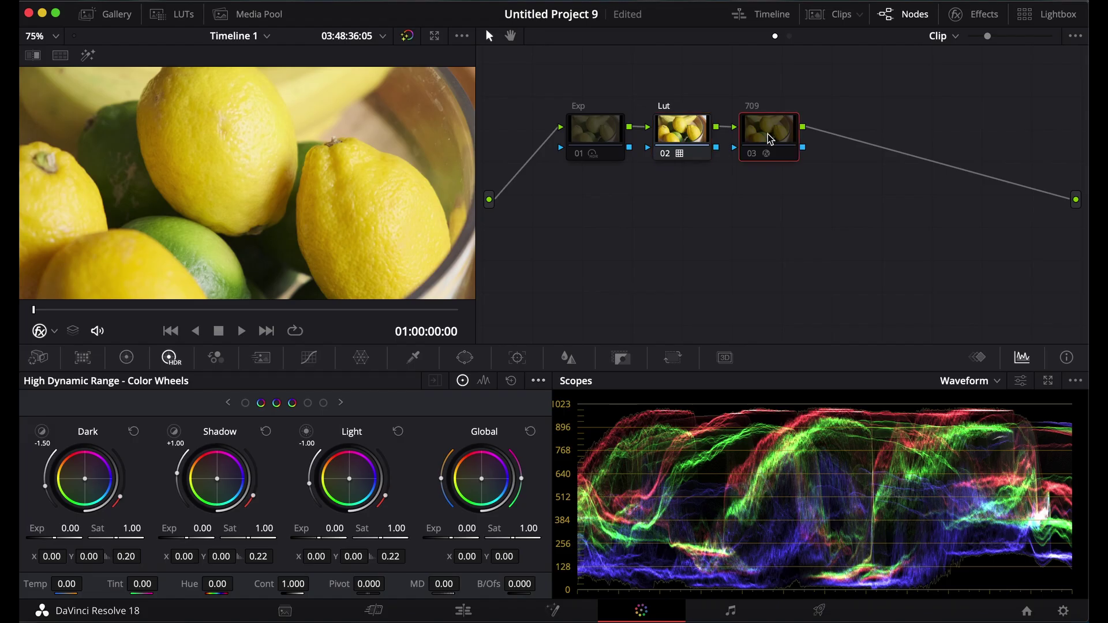
{"action": "left_click", "coordinate": [690, 136]}
{"action": "key", "text": "ctrl+d"}
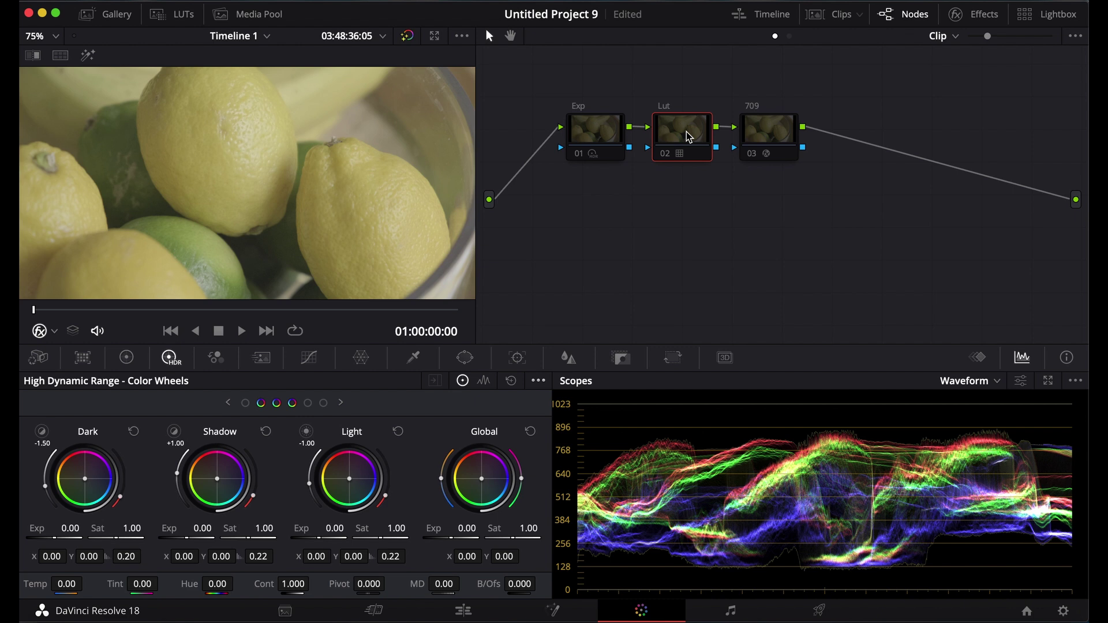
{"action": "left_click", "coordinate": [762, 131]}
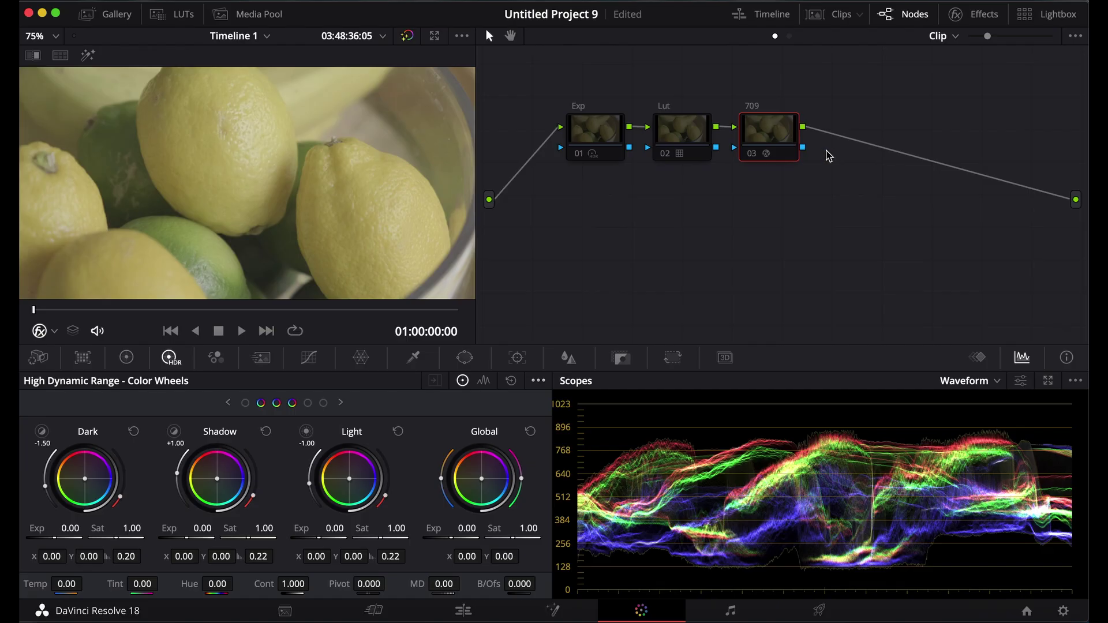
- Add a serial node after the 709 node and apply the Color Space Transform effect to it
{"action": "left_click", "coordinate": [992, 15]}
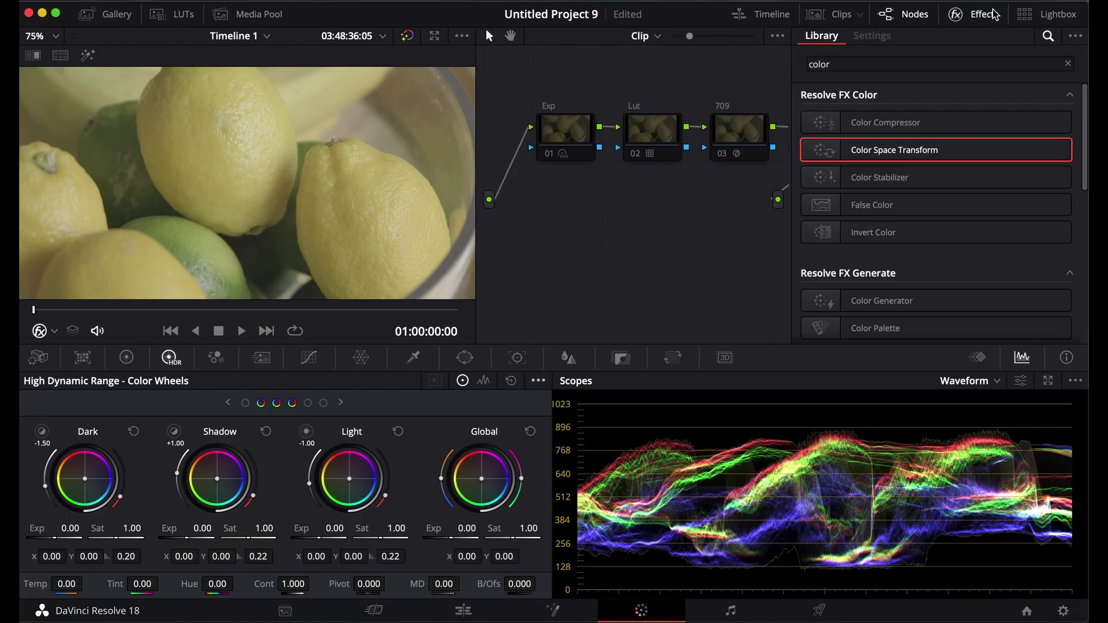
{"action": "left_click_drag", "start_coordinate": [889, 158], "coordinate": [741, 194]}
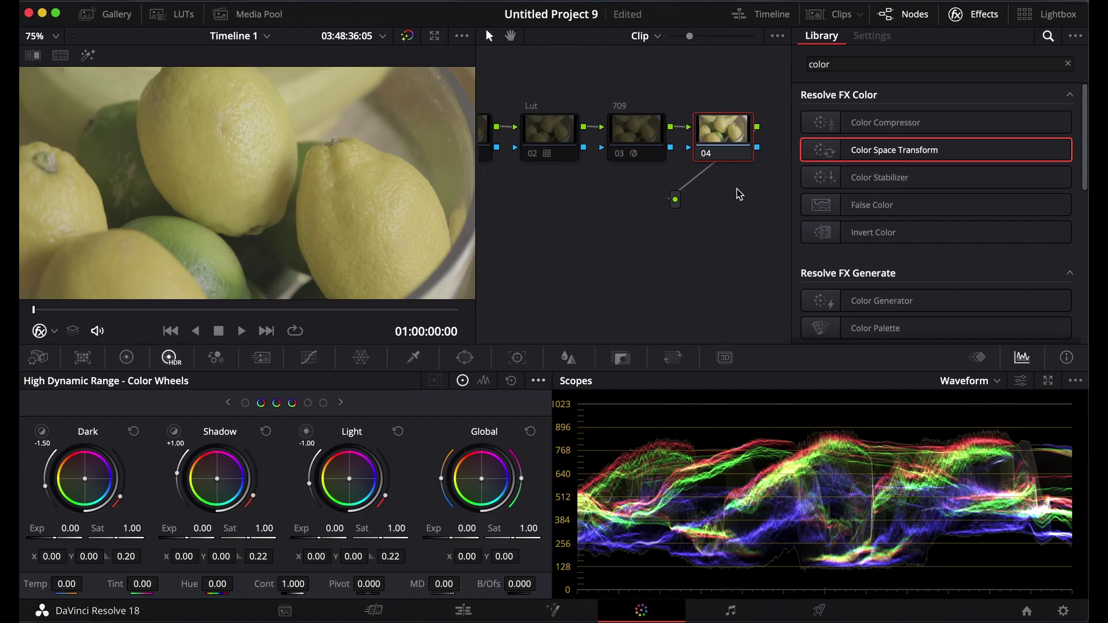
{"action": "left_click_drag", "start_coordinate": [902, 150], "coordinate": [722, 135]}
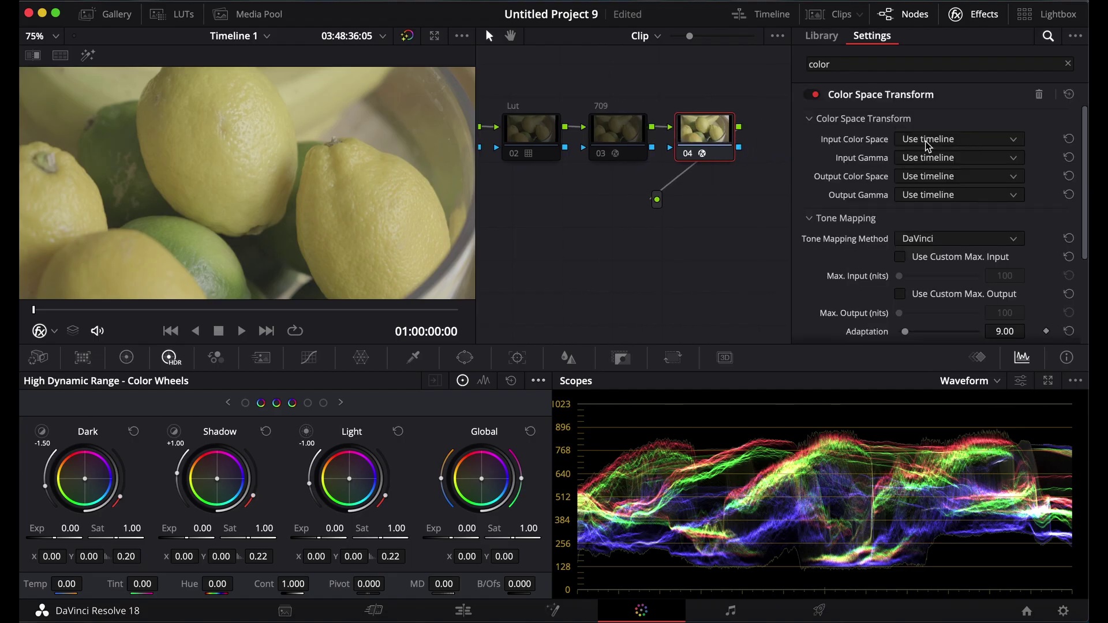
- Set the Color Space Transform's input color space to Rec.2020 and its input gamma to FujiFilm F-Log on node 04
{"action": "left_click", "coordinate": [928, 145]}
{"action": "scroll", "coordinate": [928, 229], "scroll_direction": "down", "scroll_amount": 10}
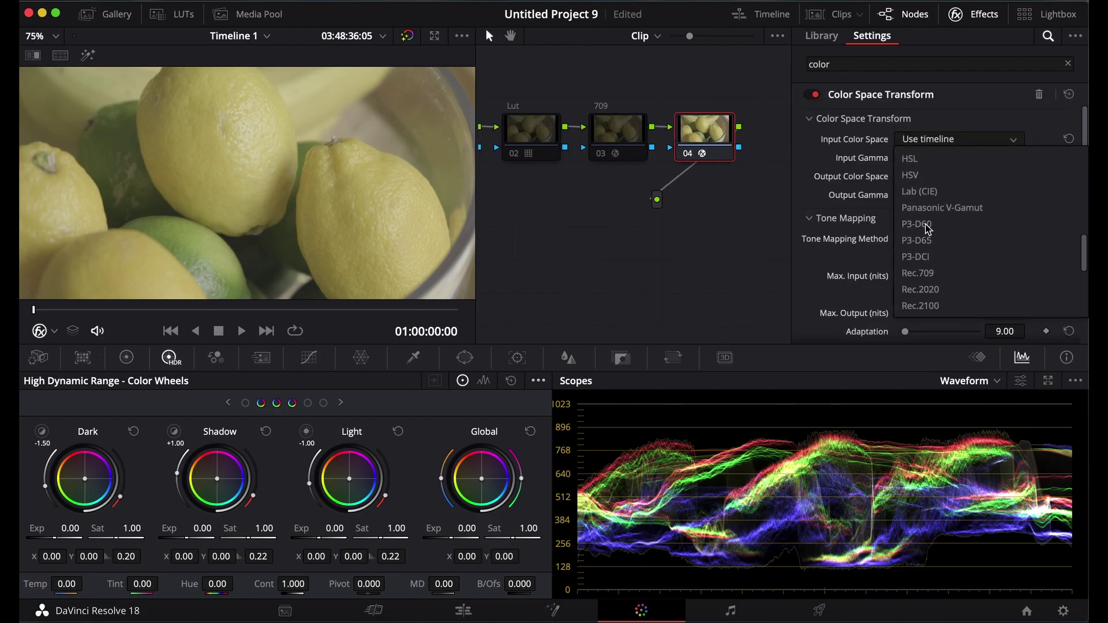
{"action": "left_click", "coordinate": [926, 289]}
{"action": "left_click", "coordinate": [939, 157]}
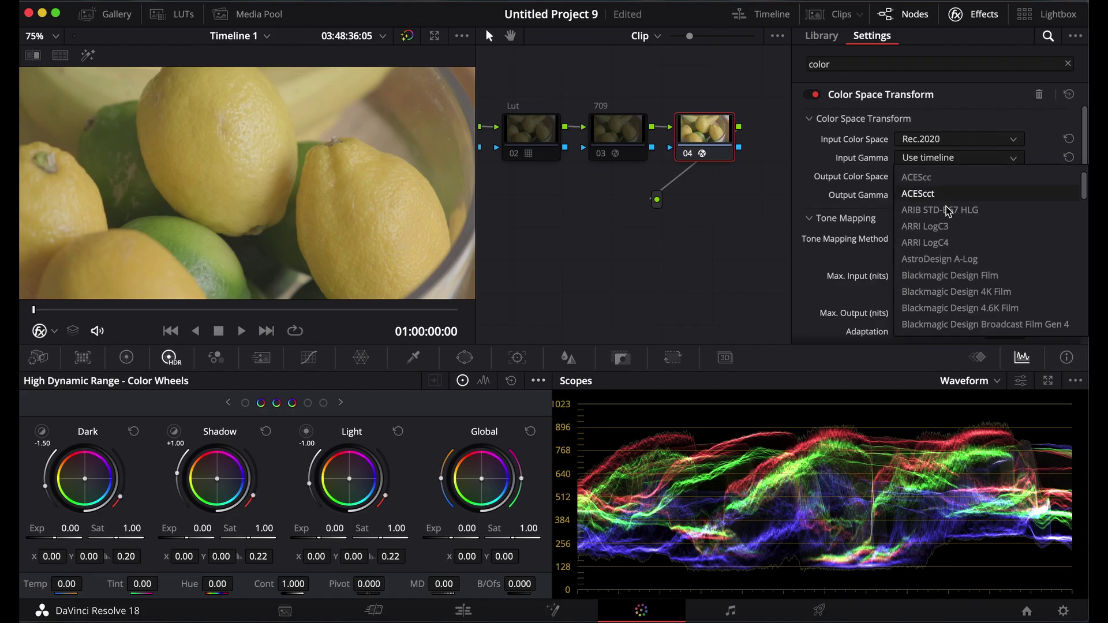
{"action": "scroll", "coordinate": [948, 211], "scroll_direction": "down", "scroll_amount": 10}
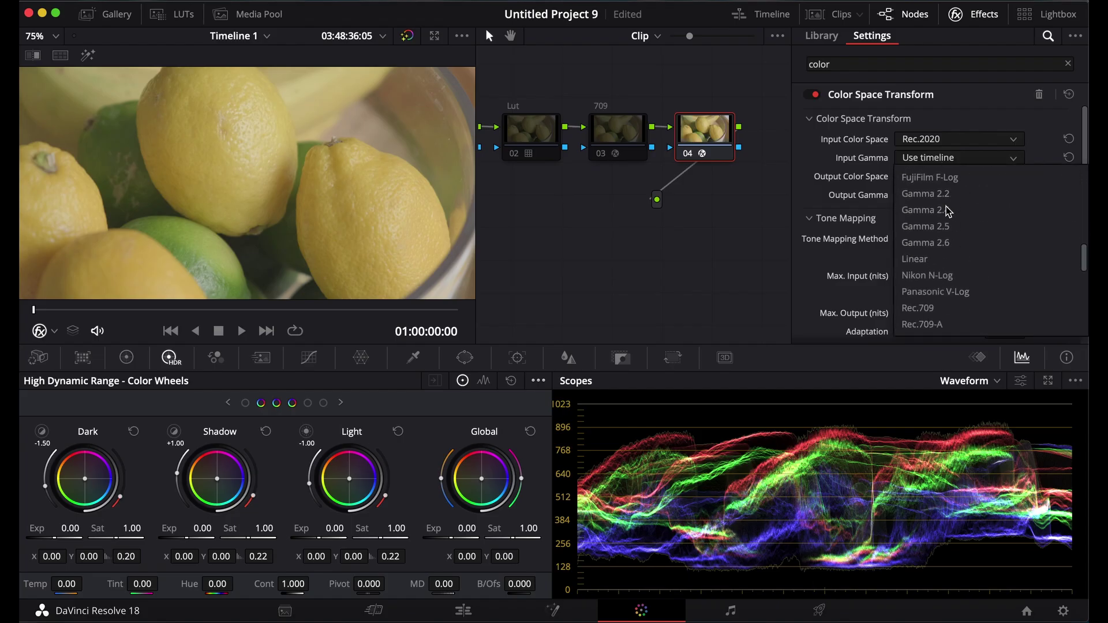
{"action": "left_click", "coordinate": [937, 177]}
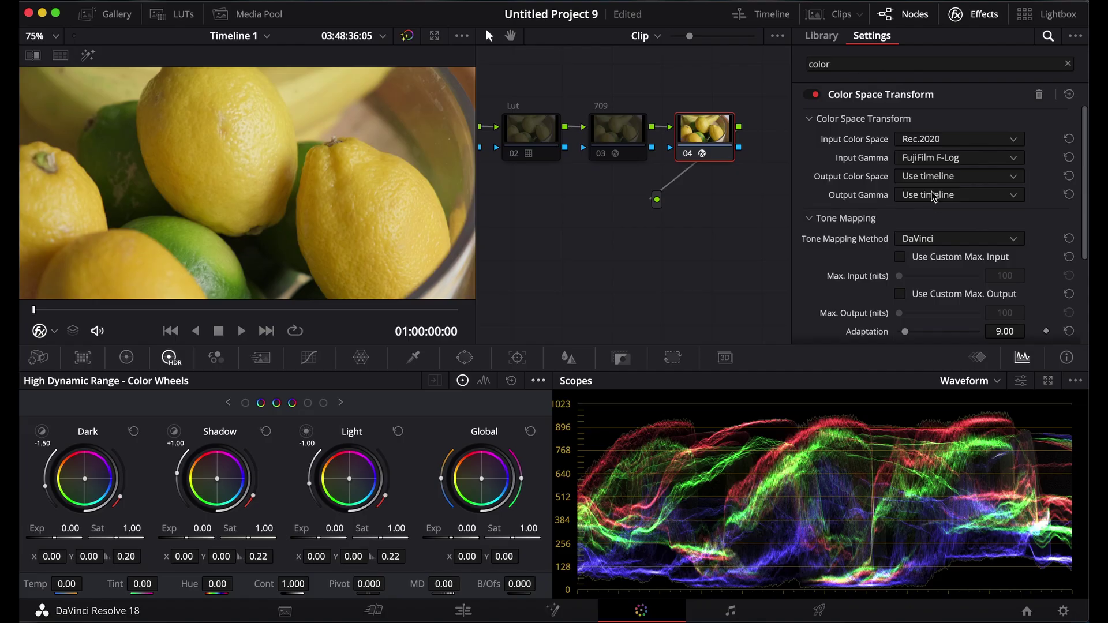
- Set node 04's output color space to Rec.709 and its output gamma to Cineon Film Log
{"action": "left_click", "coordinate": [934, 176]}
{"action": "scroll", "coordinate": [933, 317], "scroll_direction": "down", "scroll_amount": 8}
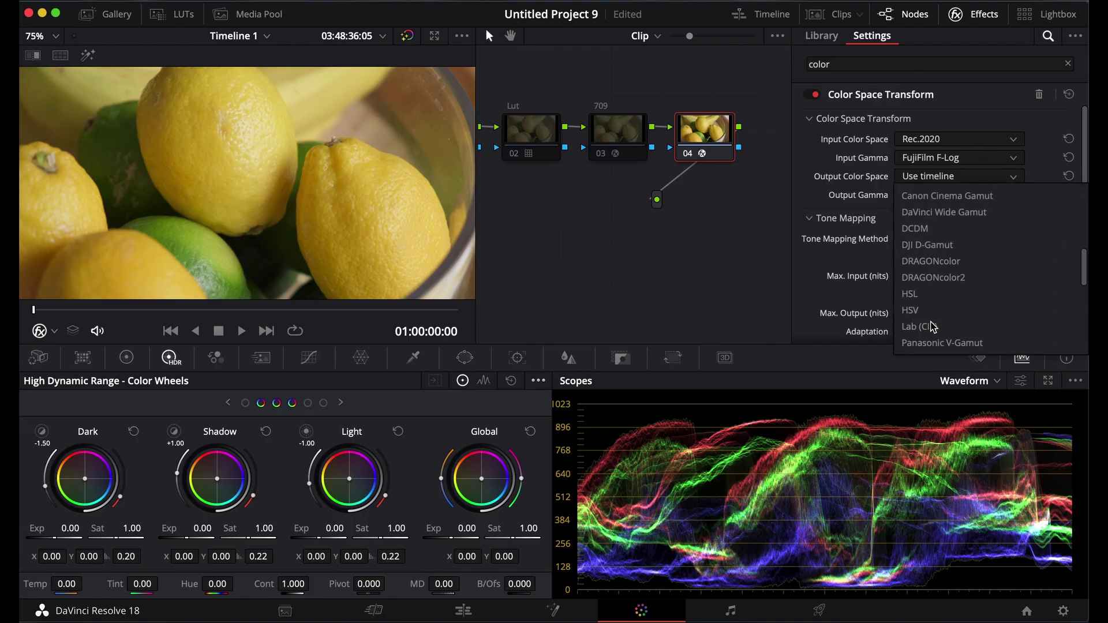
{"action": "scroll", "coordinate": [931, 323], "scroll_direction": "down", "scroll_amount": 5}
{"action": "left_click", "coordinate": [927, 307]}
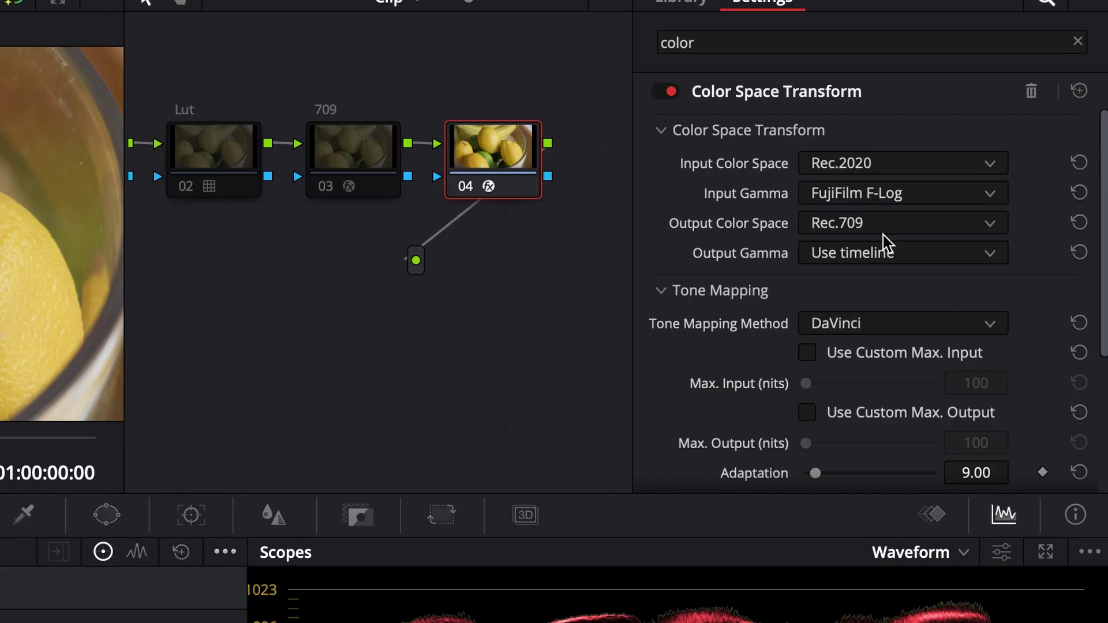
{"action": "left_click", "coordinate": [880, 259]}
{"action": "scroll", "coordinate": [878, 399], "scroll_direction": "down", "scroll_amount": 3}
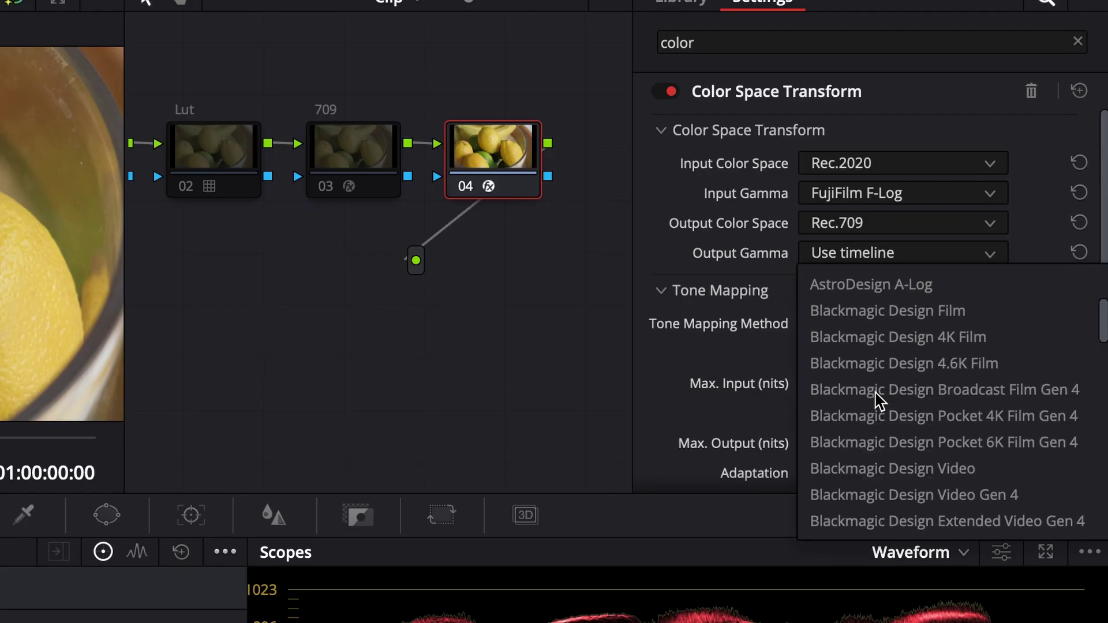
{"action": "scroll", "coordinate": [877, 400], "scroll_direction": "down", "scroll_amount": 5}
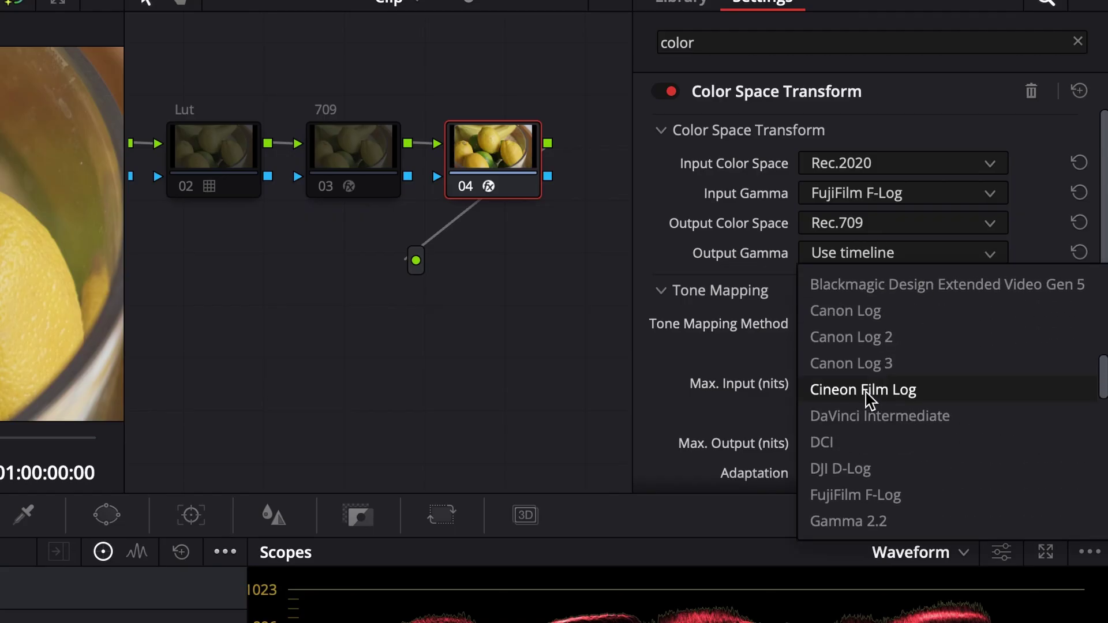
{"action": "left_click", "coordinate": [870, 390]}
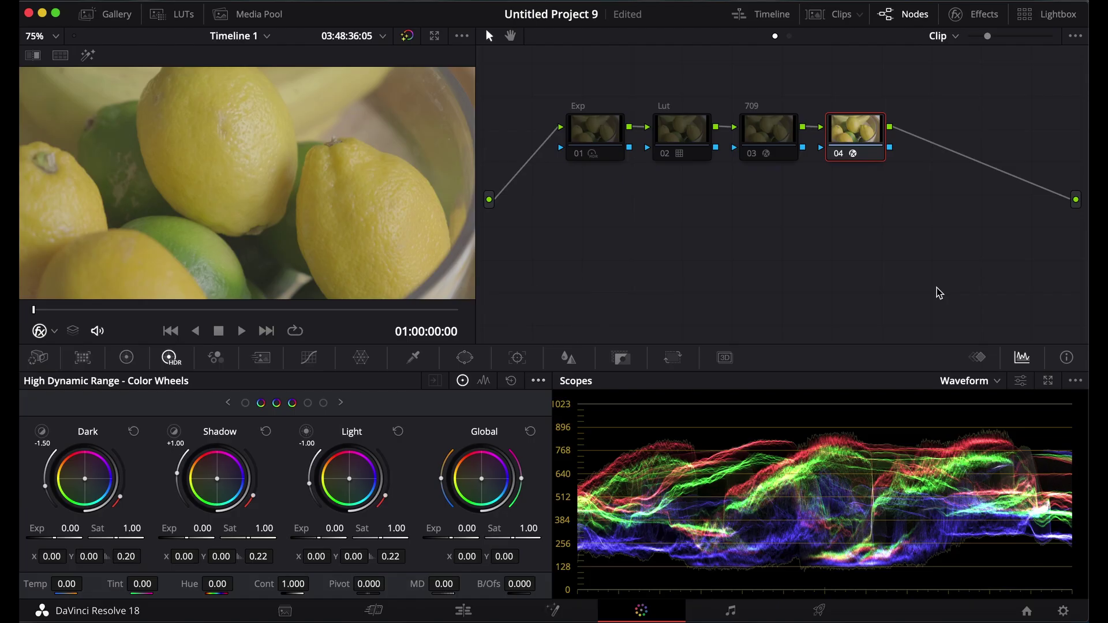
- Add a serial node after node 04 and apply the Film Looks LUT Rec709 Kodak 2383 D65 to it
{"action": "key", "text": "alt+s"}
{"action": "right_click", "coordinate": [946, 134]}
{"action": "mouse_move", "coordinate": [981, 296]}
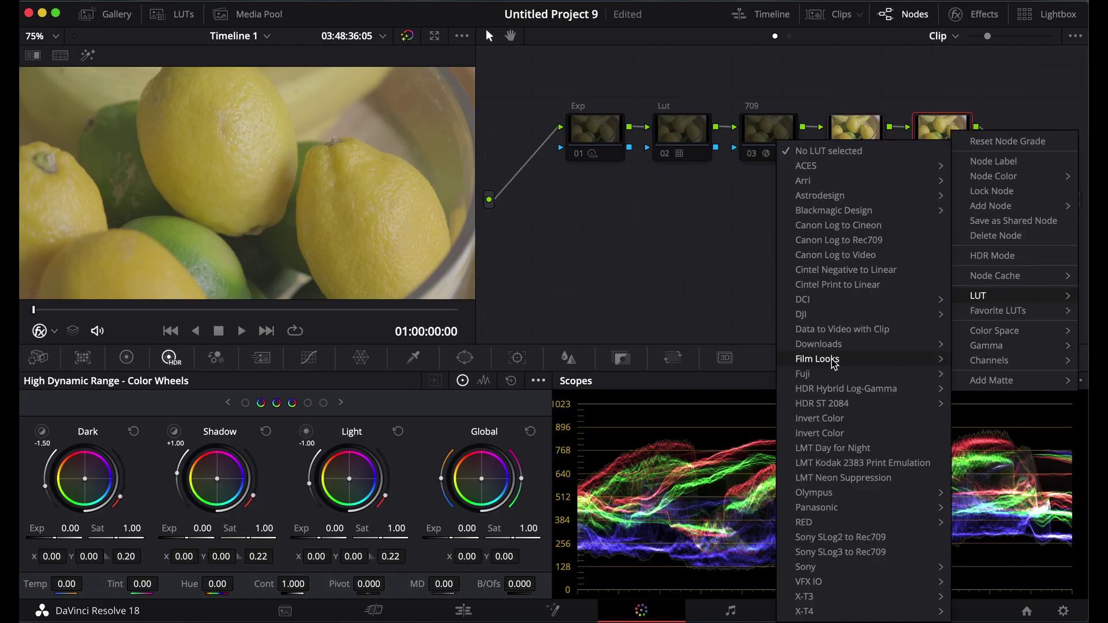
{"action": "mouse_move", "coordinate": [834, 362]}
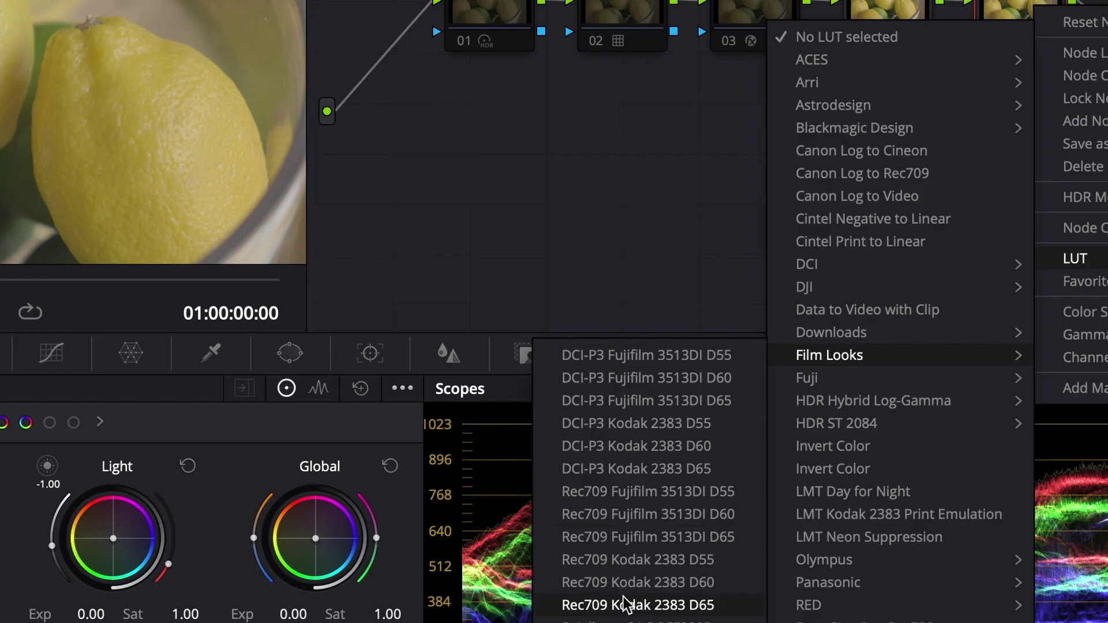
{"action": "left_click", "coordinate": [626, 605]}
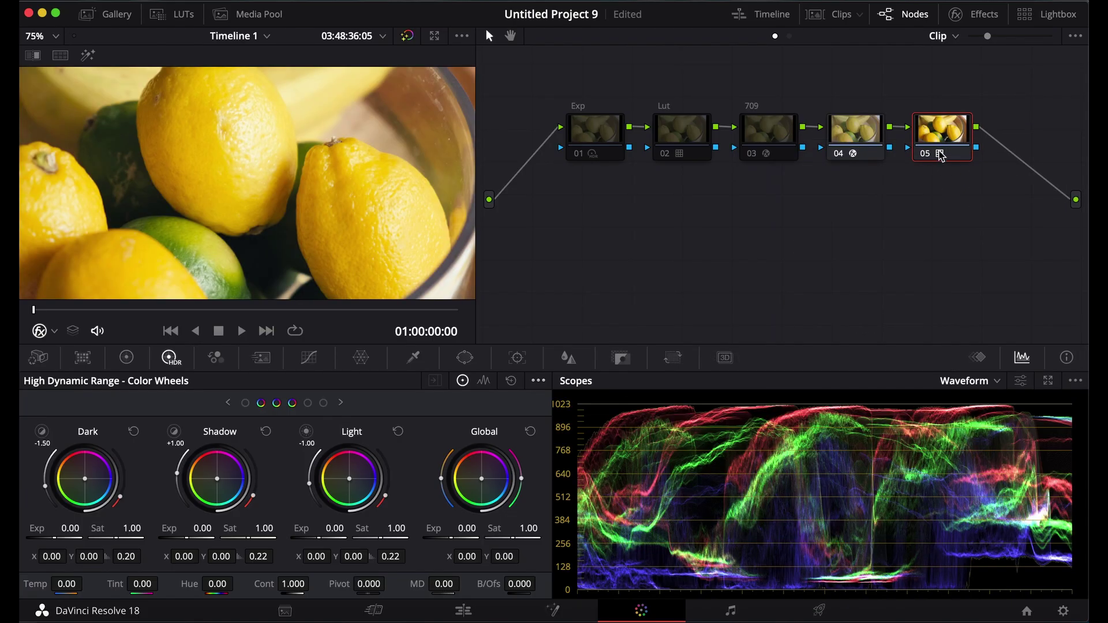
{"action": "mouse_move", "coordinate": [943, 143]}
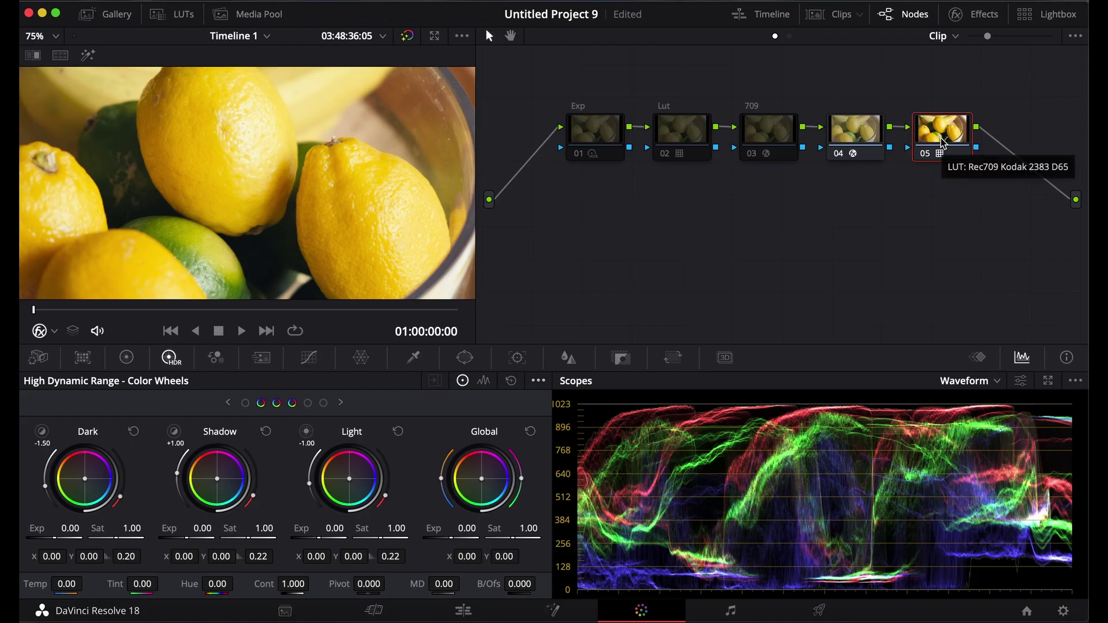
{"action": "right_click", "coordinate": [942, 143]}
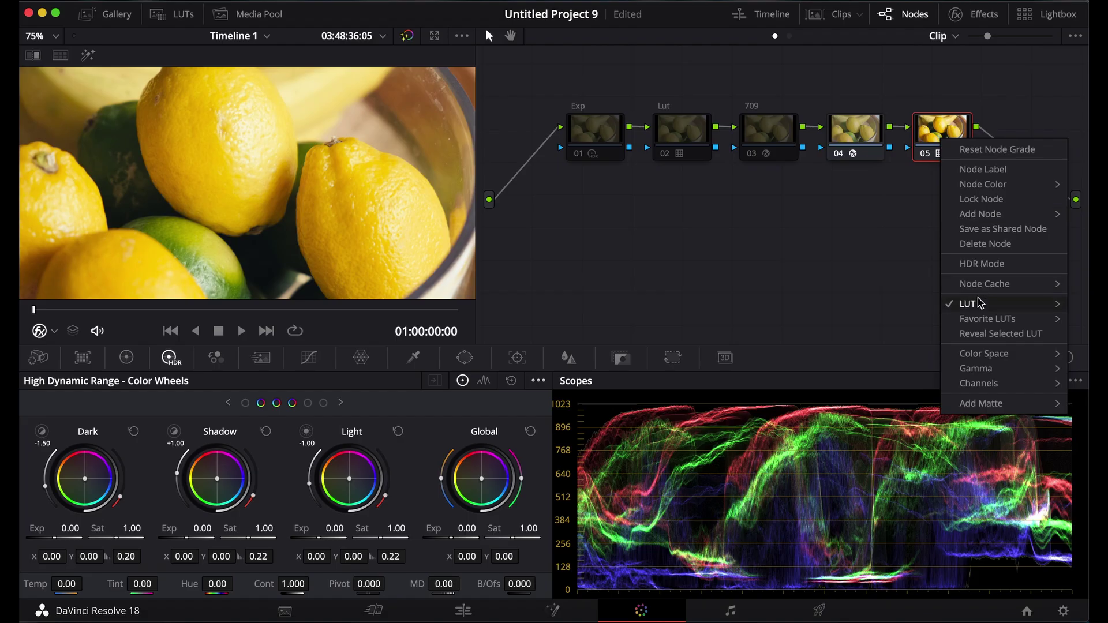
{"action": "mouse_move", "coordinate": [961, 303]}
{"action": "mouse_move", "coordinate": [820, 358]}
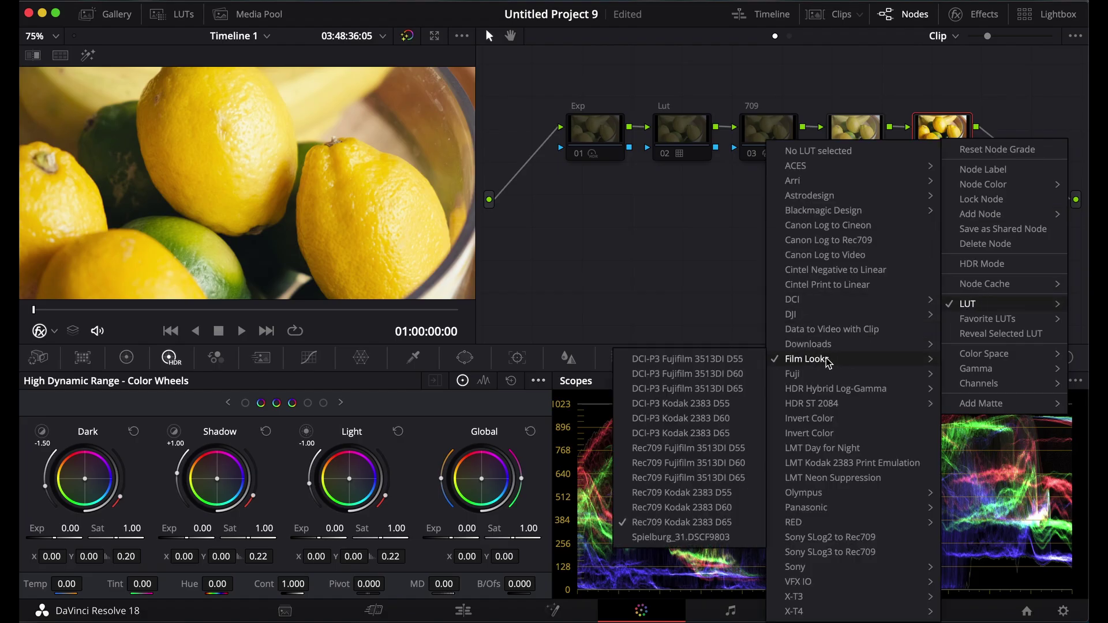
{"action": "left_click", "coordinate": [677, 522]}
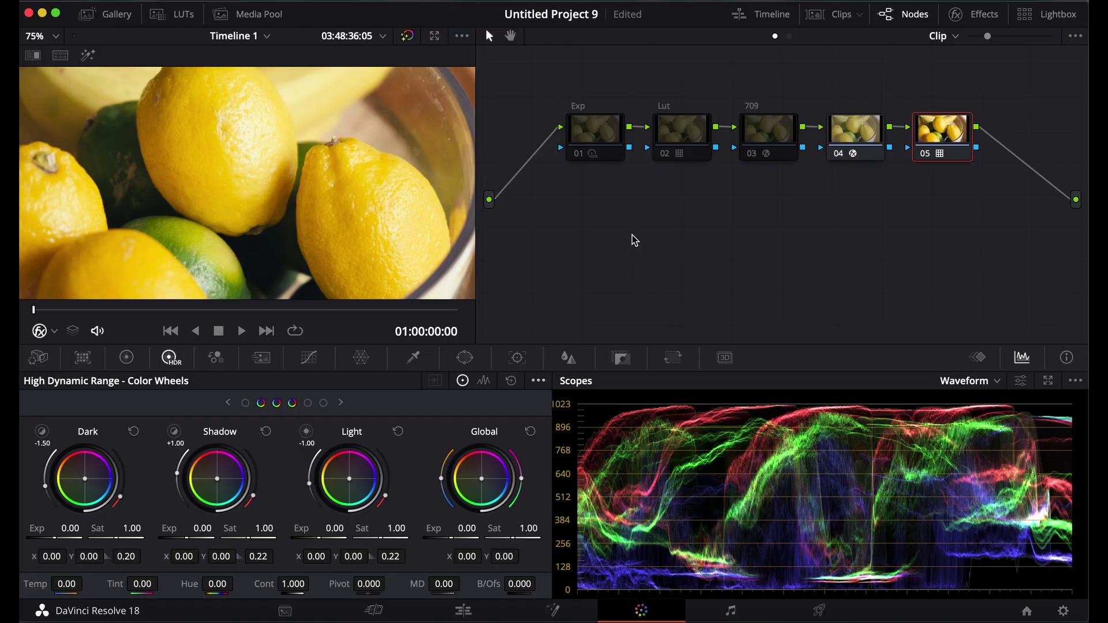
- Enable the Exp node and lower the Global exposure of its HDR wheels to -0.54
{"action": "left_click", "coordinate": [603, 134]}
{"action": "key", "text": "ctrl+d"}
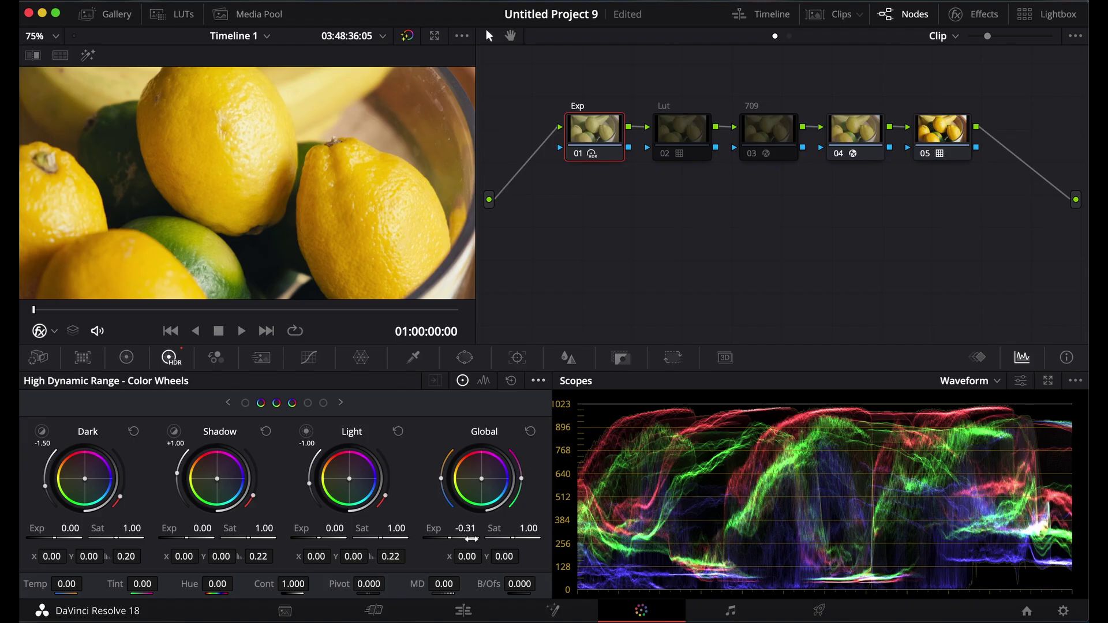
{"action": "left_click_drag", "start_coordinate": [465, 528], "coordinate": [450, 528]}
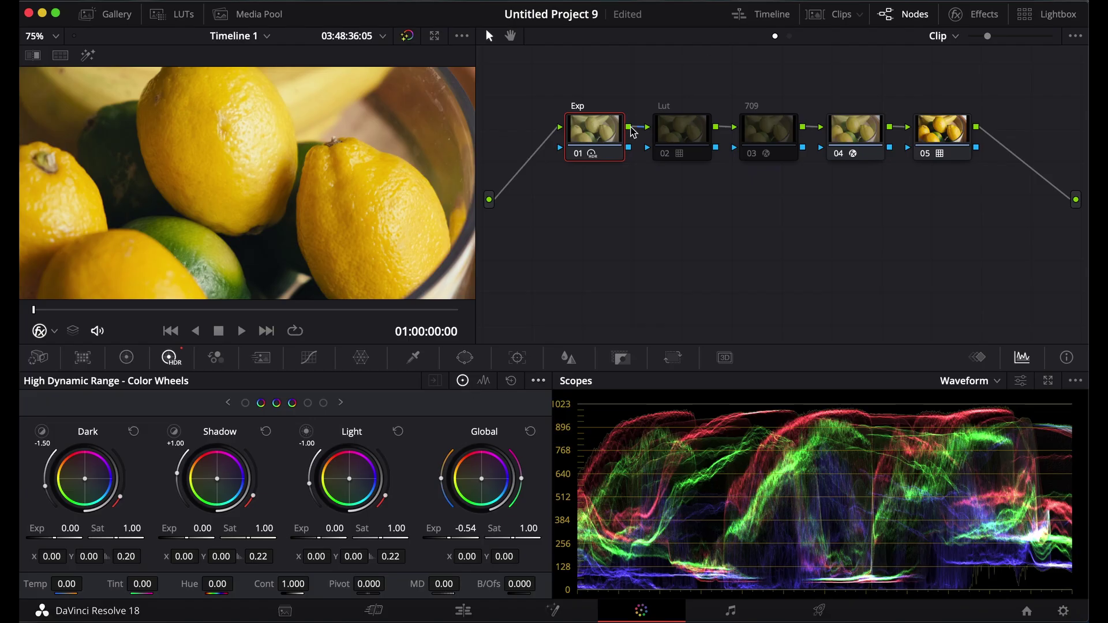
- Make room after the Exp node, add two serial nodes there and label them "Con" and "Sat"
{"action": "left_click_drag", "start_coordinate": [609, 132], "coordinate": [572, 132]}
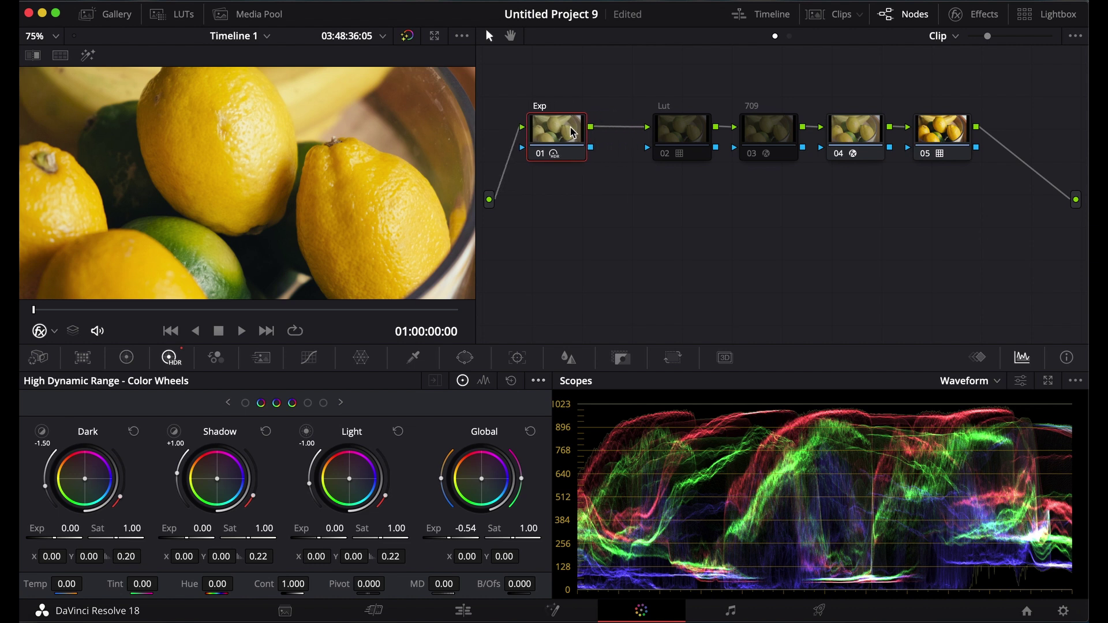
{"action": "key", "text": "alt+s"}
{"action": "right_click", "coordinate": [644, 193]}
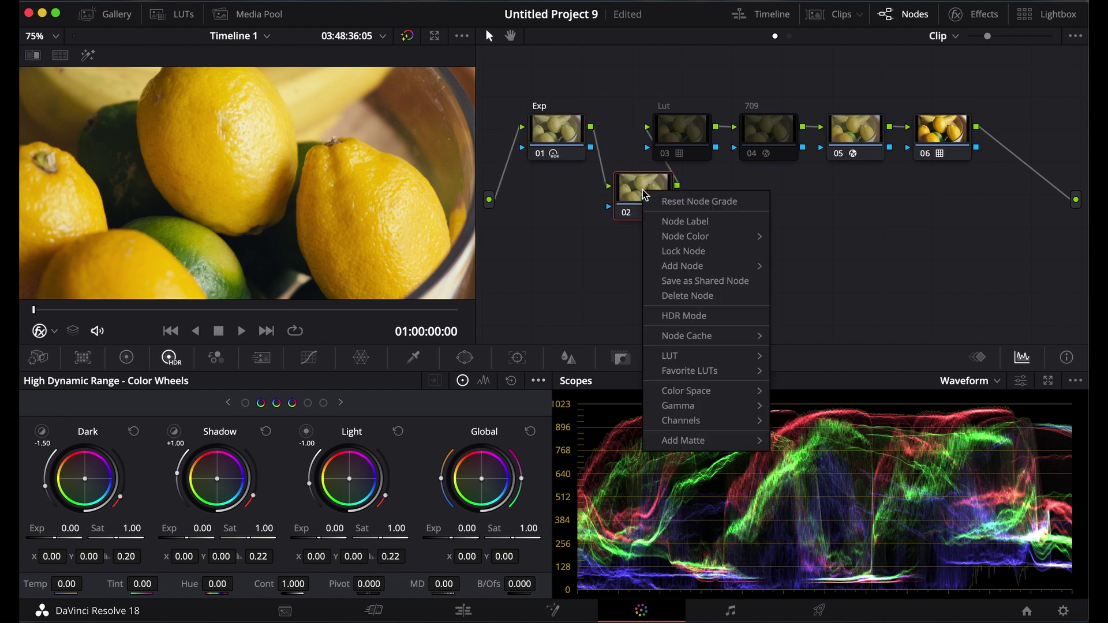
{"action": "left_click", "coordinate": [679, 224]}
{"action": "type", "text": "C"}
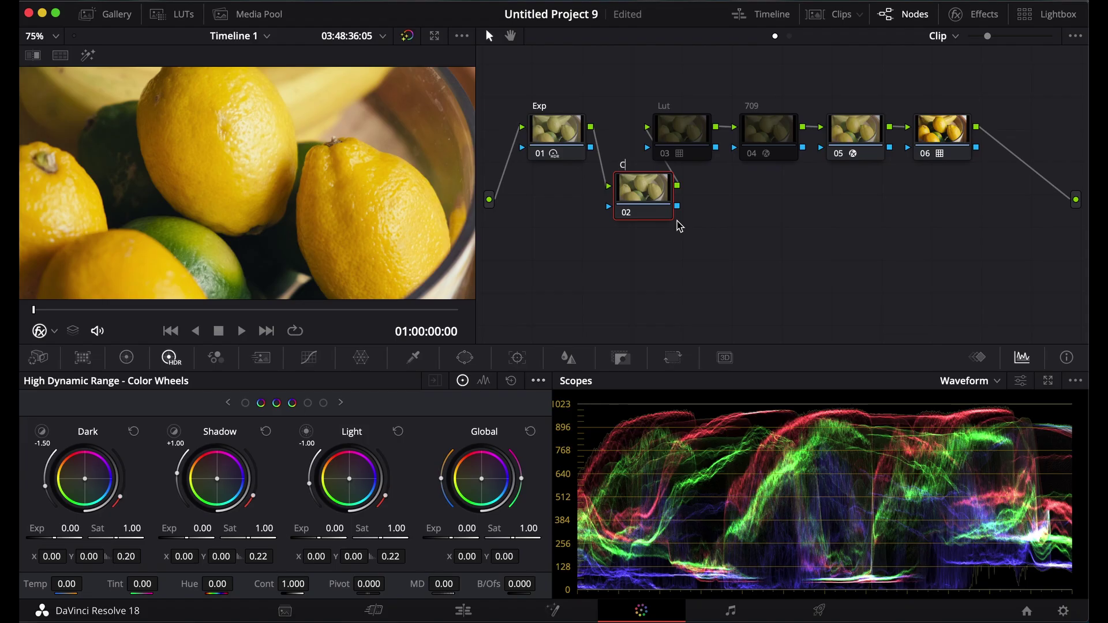
{"action": "type", "text": "on"}
{"action": "key", "text": "Return"}
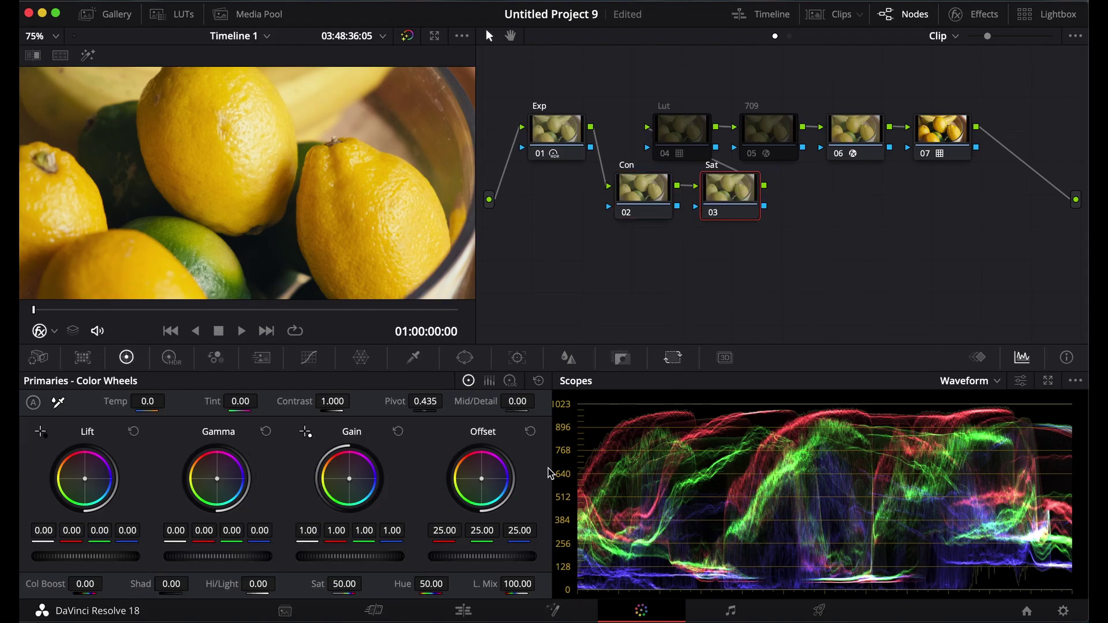
- Reduce the saturation of the Sat node to 35 in the primary color wheels
{"action": "left_click", "coordinate": [346, 585]}
{"action": "type", "text": "35"}
{"action": "key", "text": "Return"}
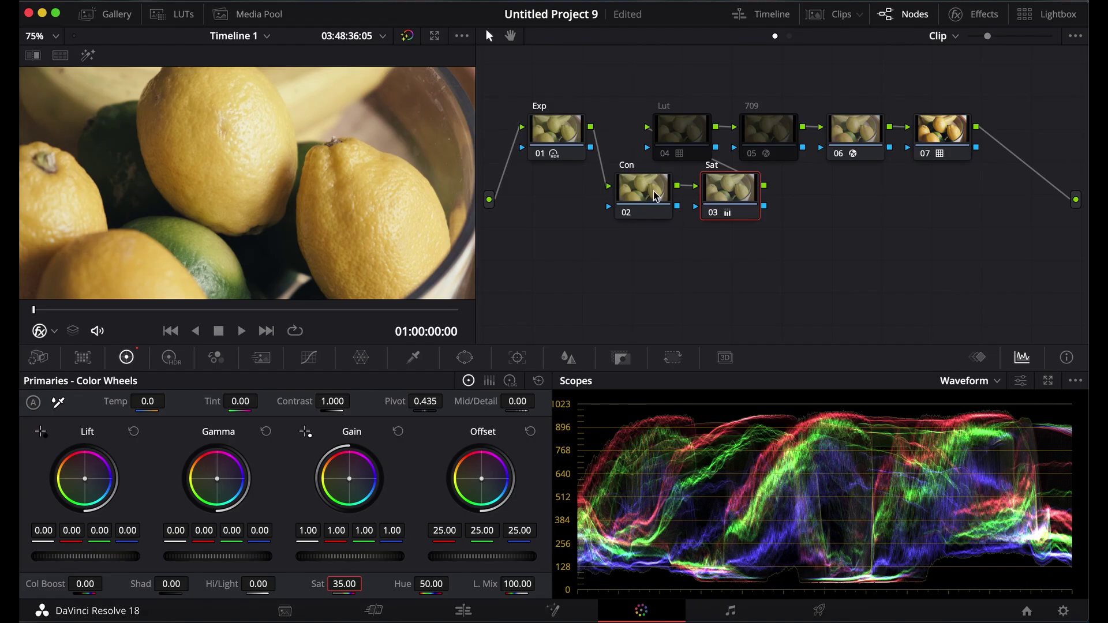
- Shape a gentle S-curve on the Con node's custom curve, lowering the shadows slightly and raising the highlights
{"action": "left_click", "coordinate": [658, 199]}
{"action": "left_click", "coordinate": [316, 365]}
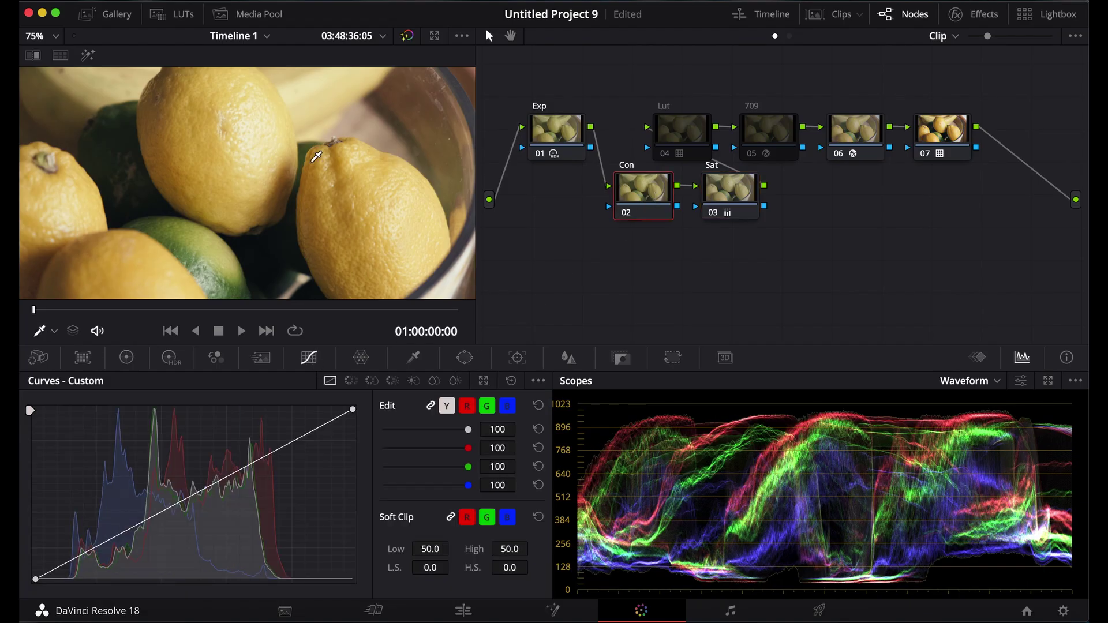
{"action": "left_click", "coordinate": [254, 138]}
{"action": "left_click", "coordinate": [281, 244]}
{"action": "left_click_drag", "start_coordinate": [88, 551], "coordinate": [89, 561]}
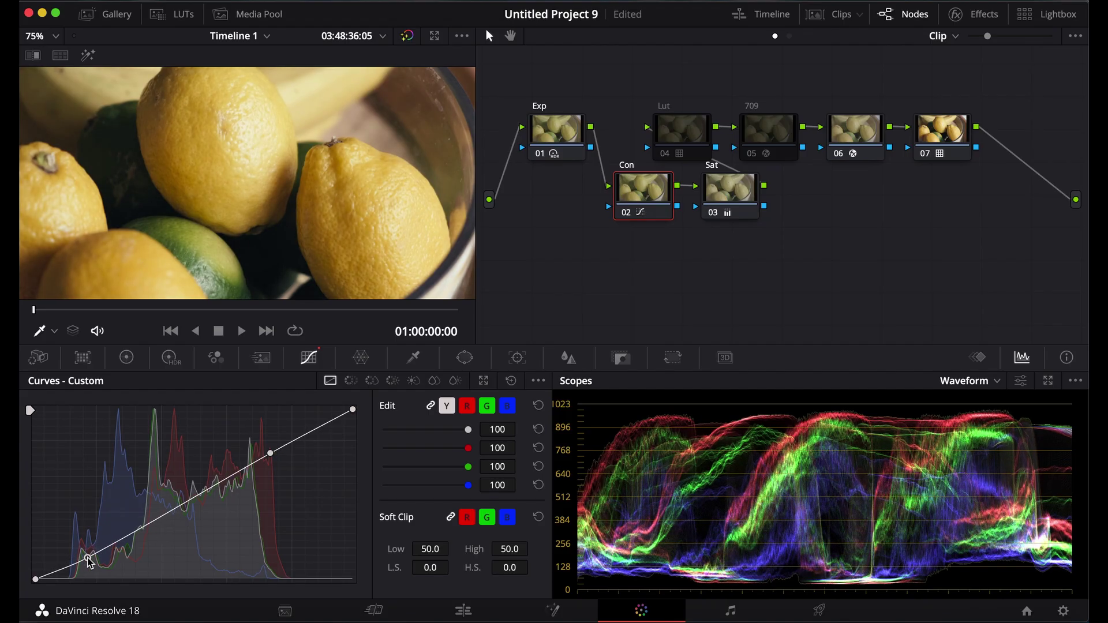
{"action": "left_click_drag", "start_coordinate": [271, 457], "coordinate": [268, 454]}
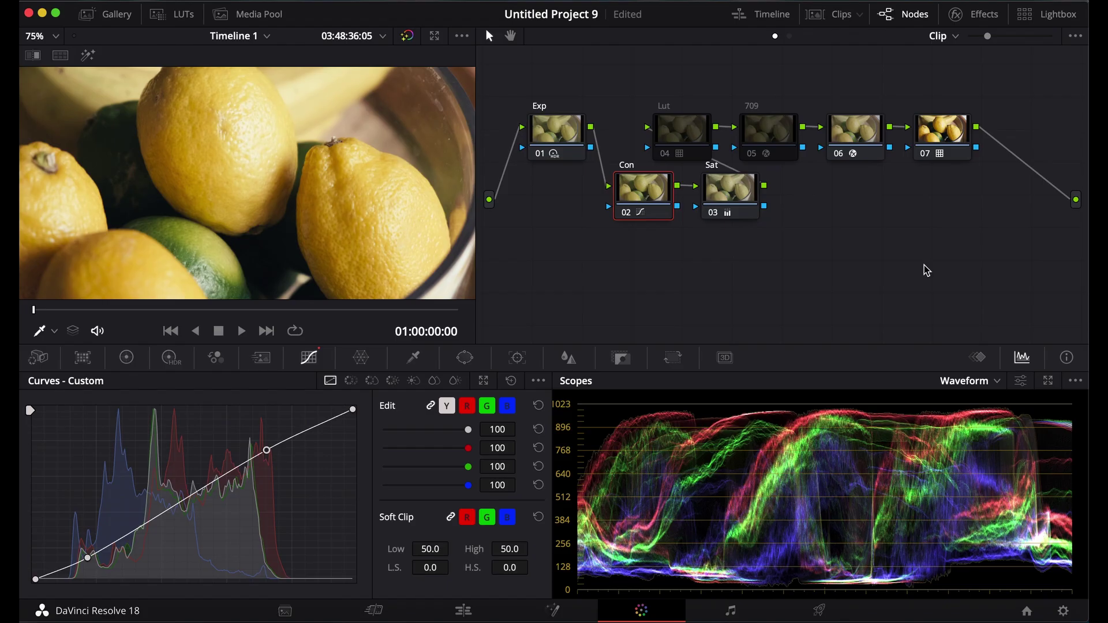
- Toggle the Con and Sat nodes off and on together to compare the image with and without their adjustments
{"action": "left_click_drag", "start_coordinate": [821, 252], "coordinate": [631, 201]}
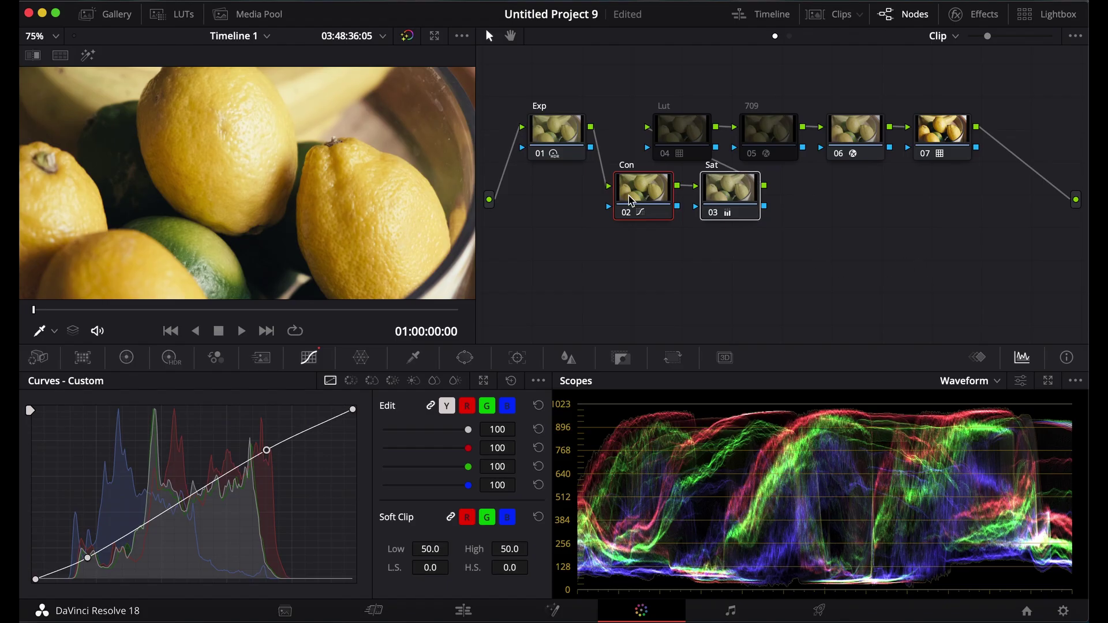
{"action": "key", "text": "super+d"}
{"action": "key", "text": "super+d"}
- Disable nodes 06 and 07, the color space transform and the film print LUT, together
{"action": "left_click", "coordinate": [942, 136]}
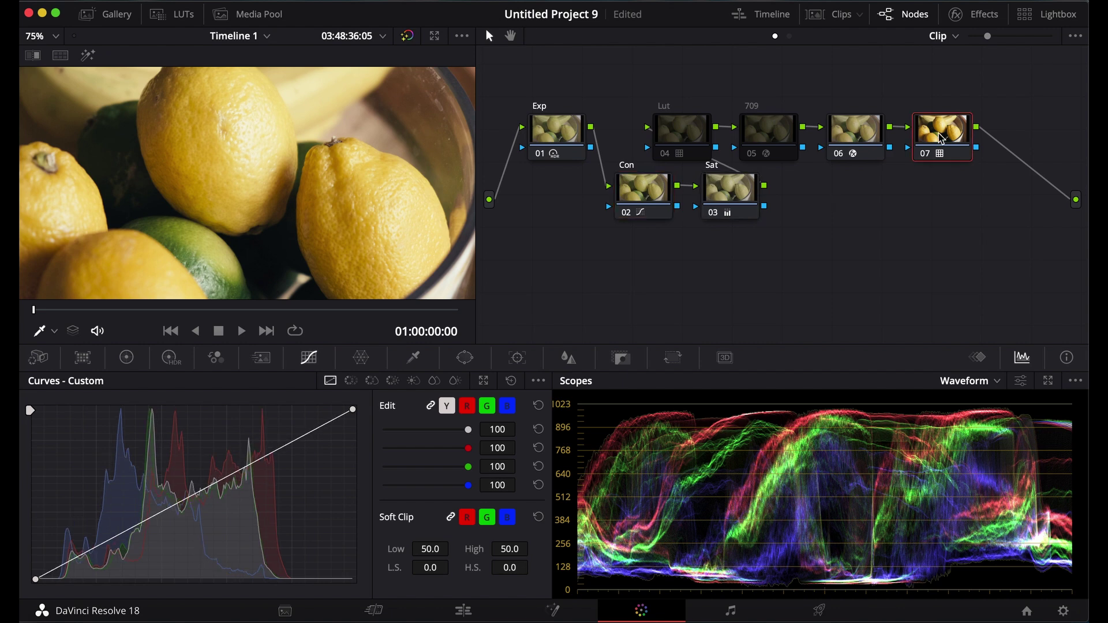
{"action": "left_click_drag", "start_coordinate": [918, 190], "coordinate": [862, 134]}
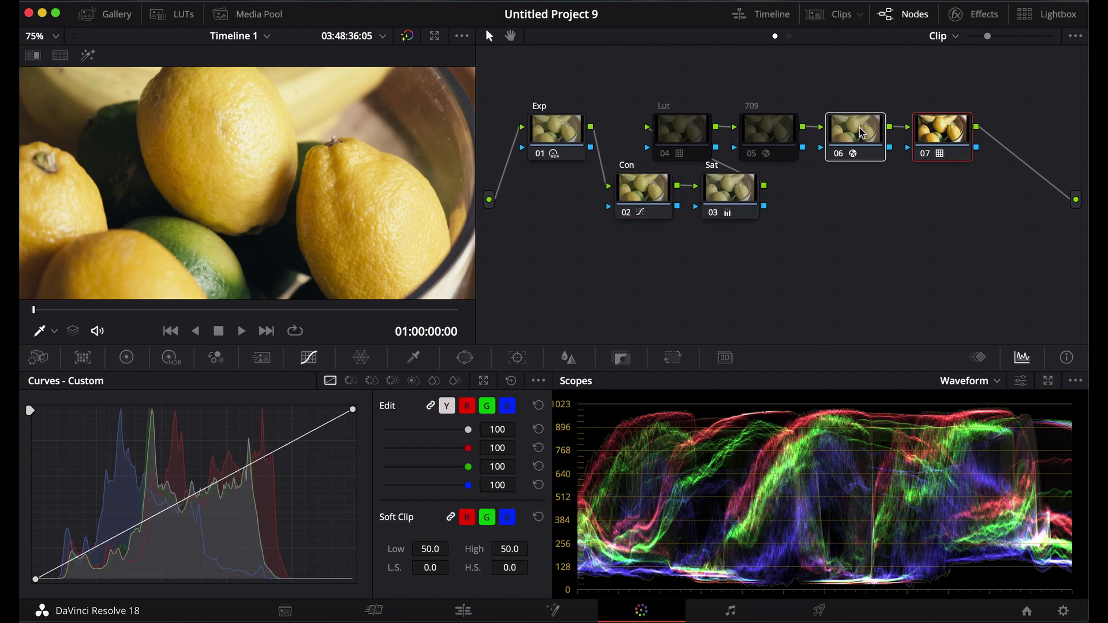
{"action": "key", "text": "super+d"}
- Preview the 709 node and the Lut node on the graded image one at a time, disabling each after viewing
{"action": "left_click", "coordinate": [774, 128]}
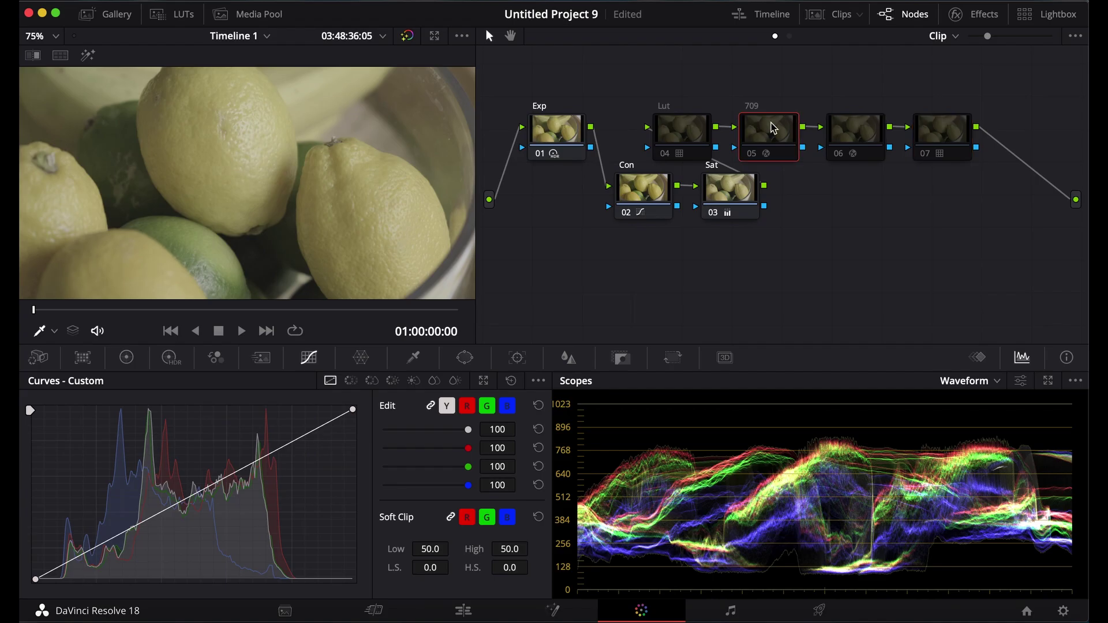
{"action": "key", "text": "super+d"}
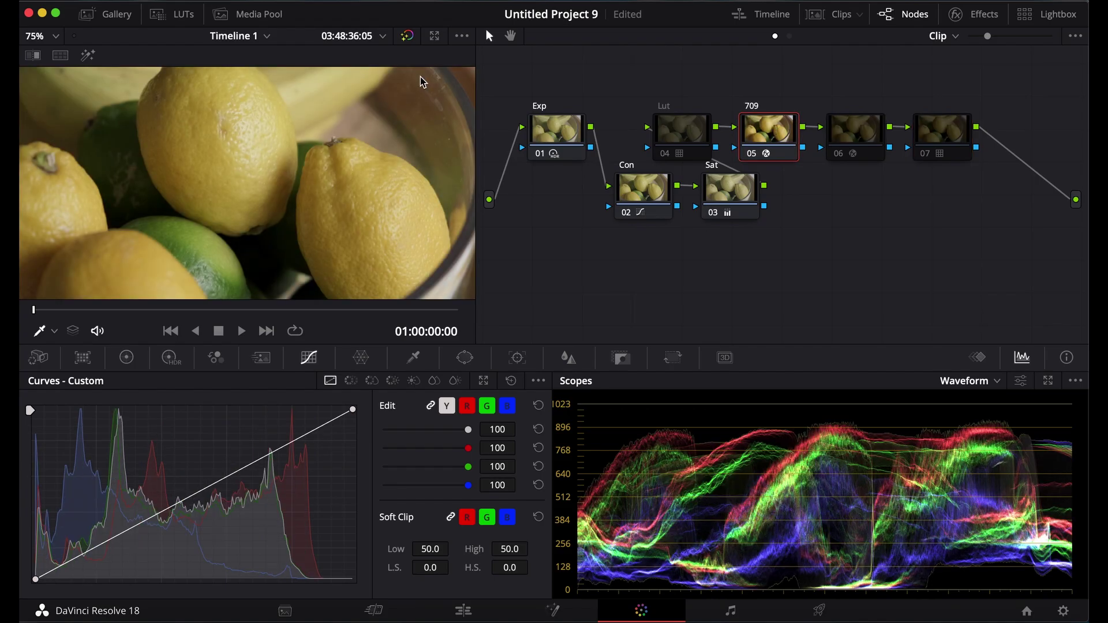
{"action": "key", "text": "super+d"}
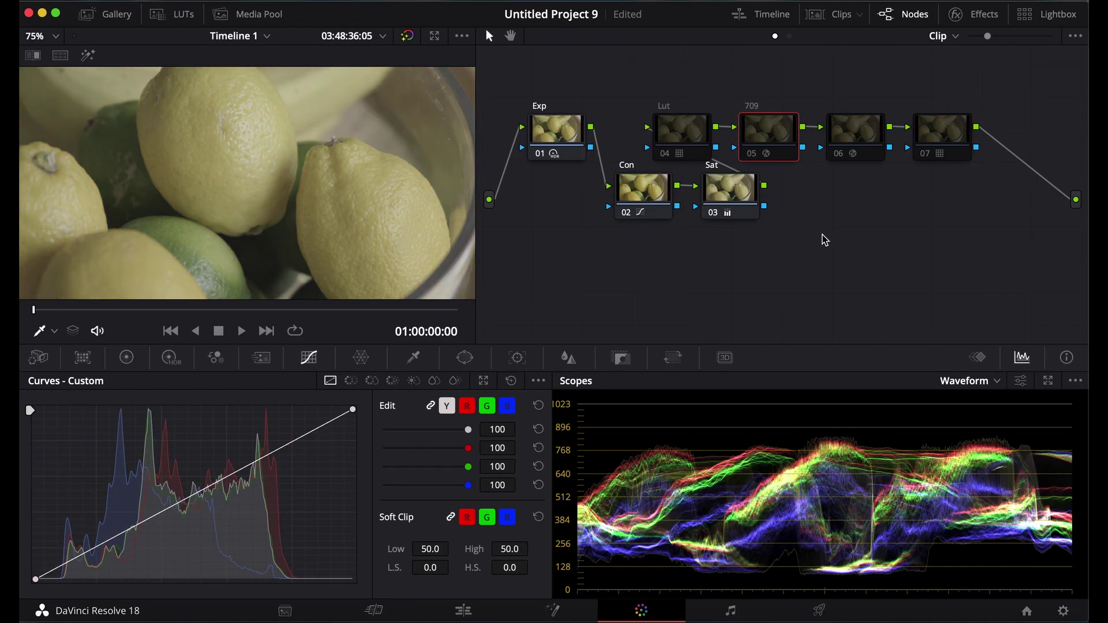
{"action": "left_click", "coordinate": [692, 134]}
{"action": "key", "text": "super+d"}
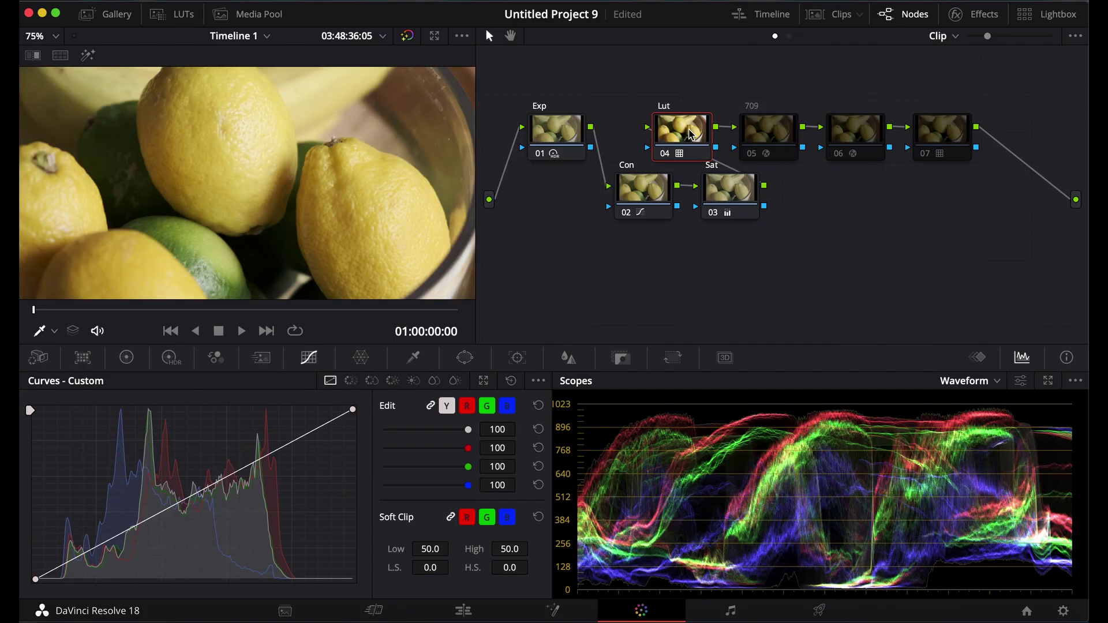
{"action": "key", "text": "super+d"}
- Delete the Con, Sat and Exp nodes and rearrange the remaining conversion nodes in the node graph
{"action": "left_click_drag", "start_coordinate": [750, 245], "coordinate": [637, 191]}
{"action": "key", "text": "Delete"}
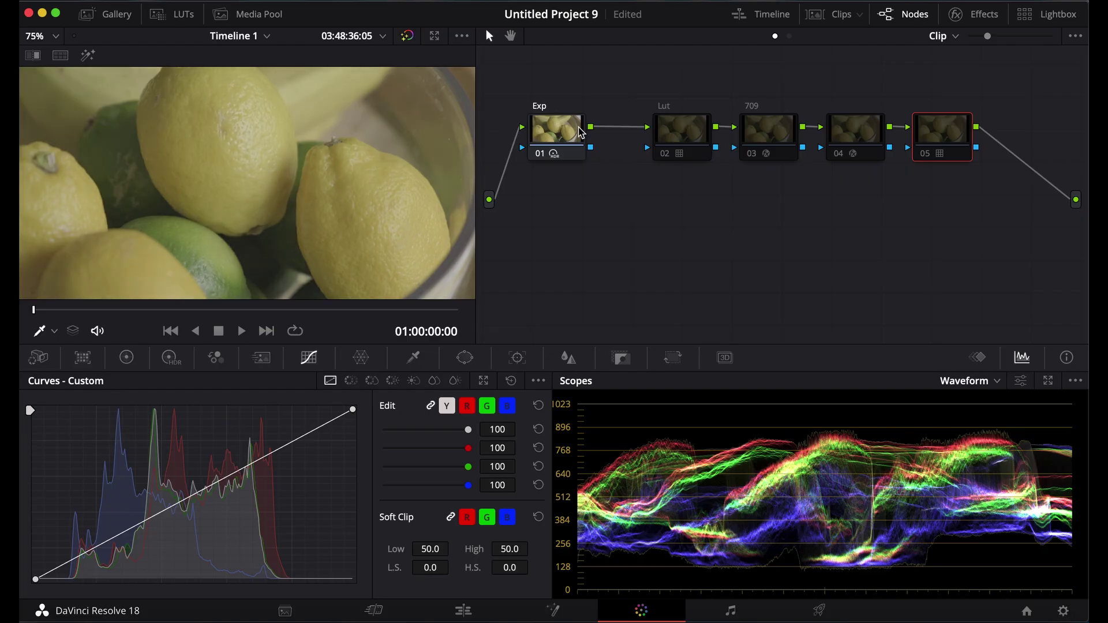
{"action": "left_click_drag", "start_coordinate": [551, 134], "coordinate": [559, 167]}
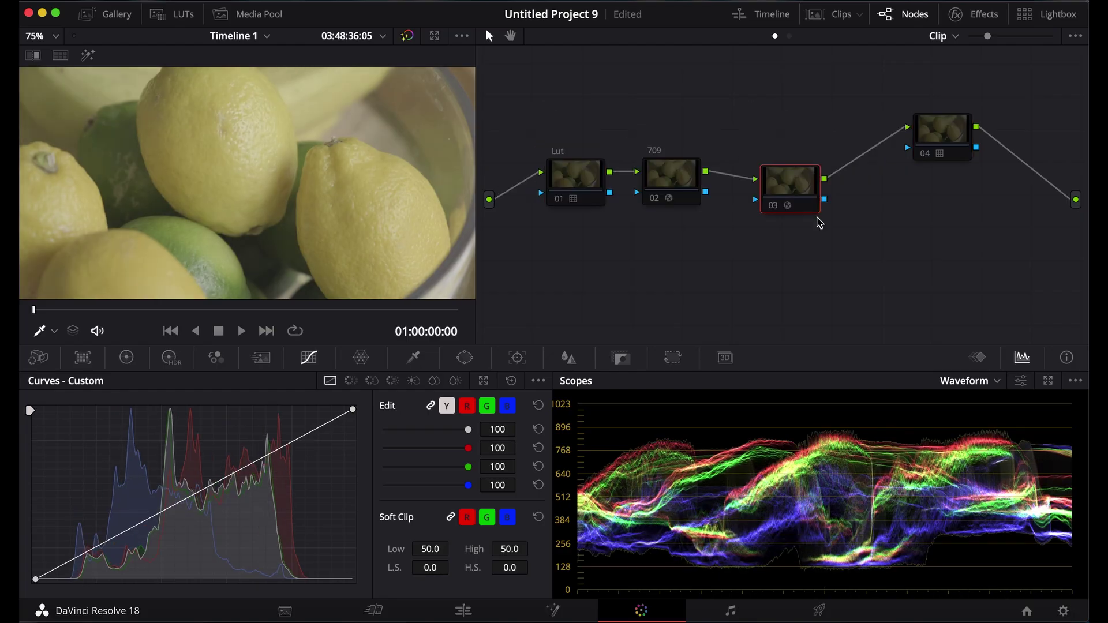
- Label node 03 "709" and node 04 "Lut"
{"action": "type", "text": "709"}
{"action": "key", "text": "Return"}
{"action": "left_click", "coordinate": [941, 139]}
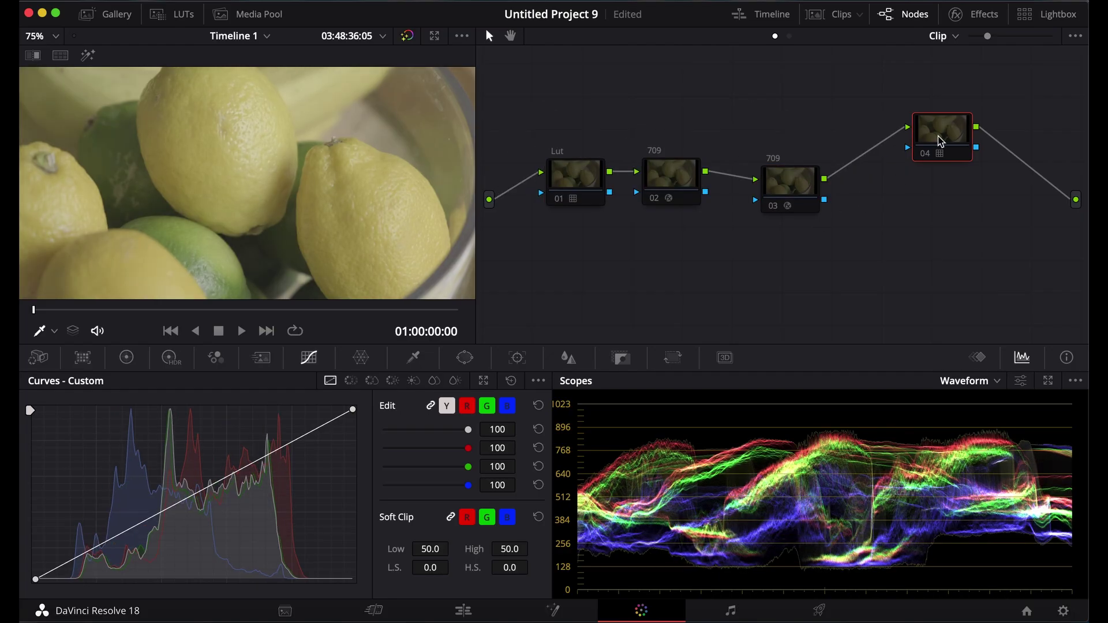
{"action": "right_click", "coordinate": [946, 142]}
{"action": "left_click", "coordinate": [958, 172]}
{"action": "type", "text": "Lut"}
{"action": "key", "text": "Return"}
- Combine nodes 03 and 04 into a compound node and label it "2383"
{"action": "left_click_drag", "start_coordinate": [989, 92], "coordinate": [787, 204]}
{"action": "right_click", "coordinate": [788, 199]}
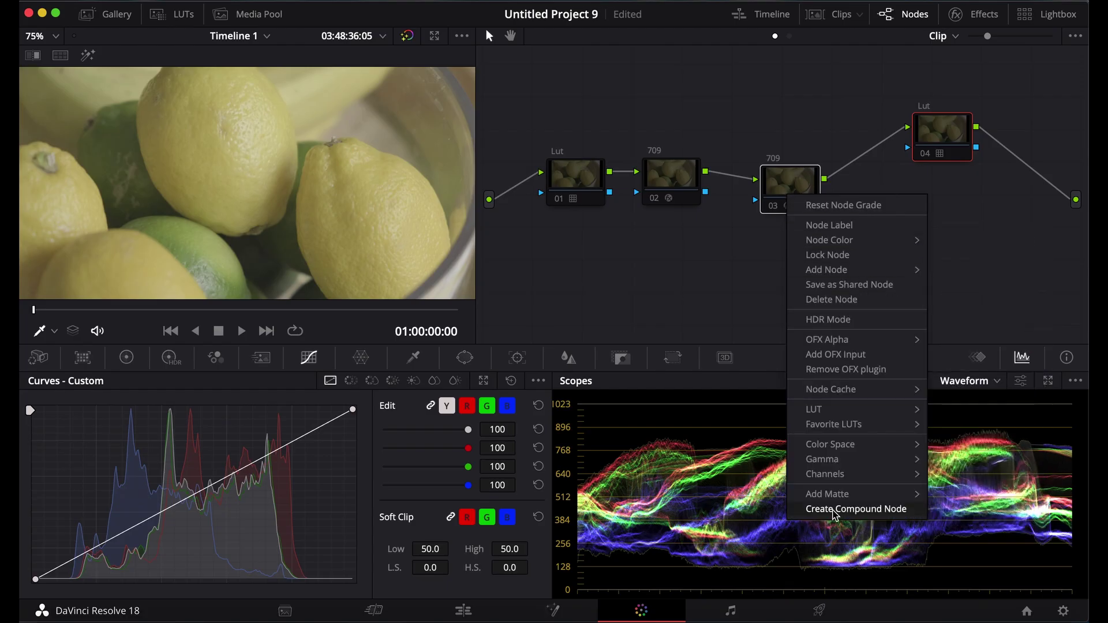
{"action": "left_click", "coordinate": [835, 510]}
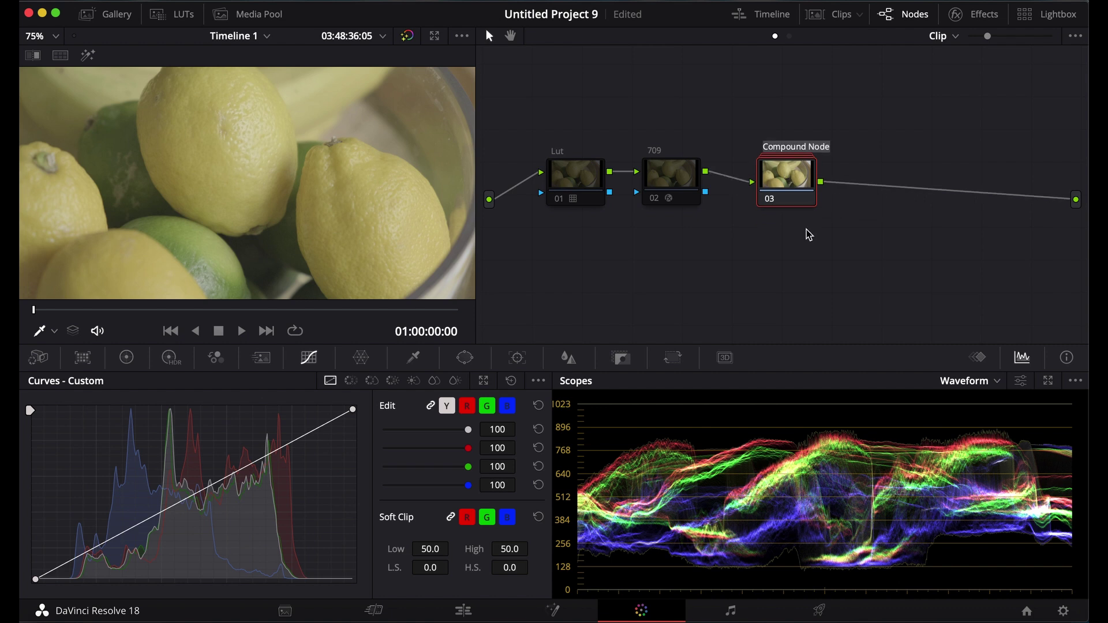
{"action": "key", "text": "BackSpace"}
{"action": "type", "text": "23"}
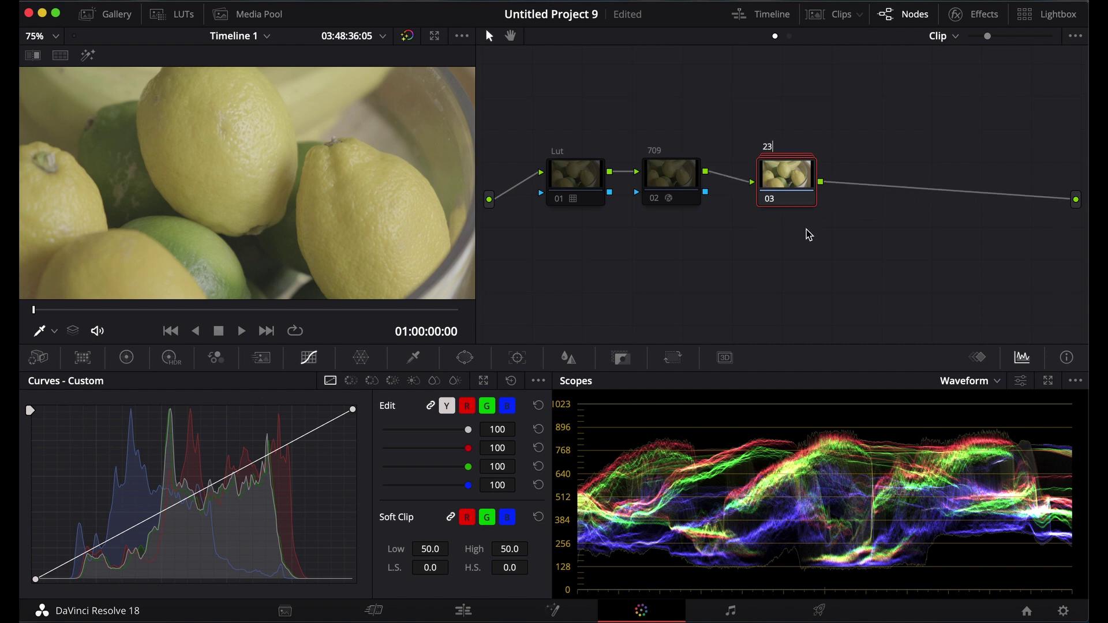
{"action": "type", "text": "83"}
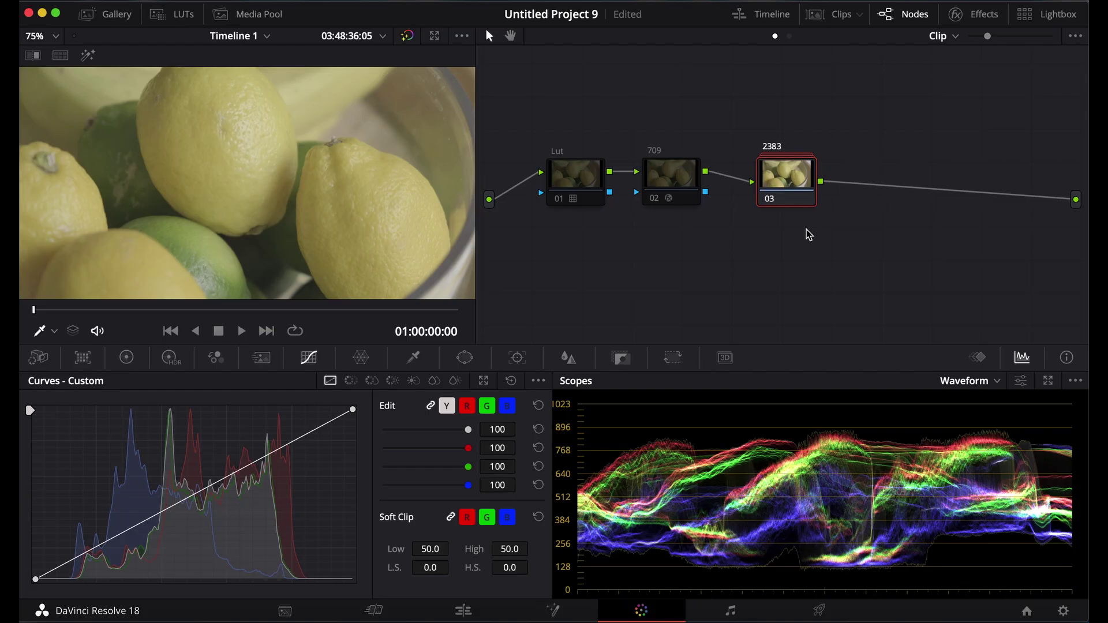
- Compare the three conversions by enabling the Lut, 709 and 2383 nodes one at a time with the others disabled
{"action": "left_click", "coordinate": [571, 178]}
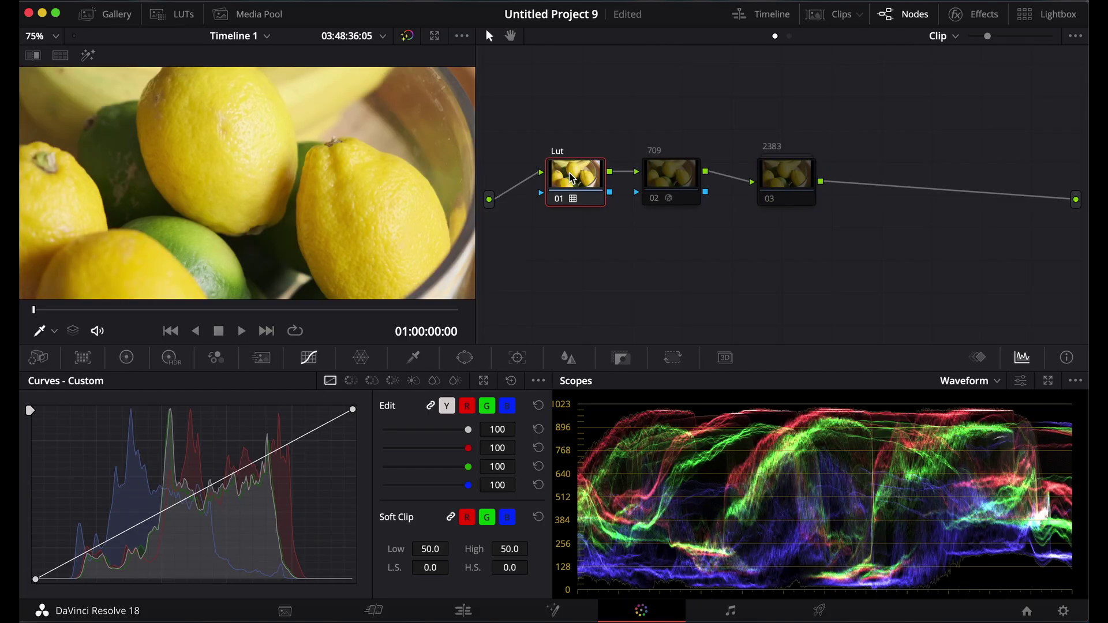
{"action": "key", "text": "ctrl+d"}
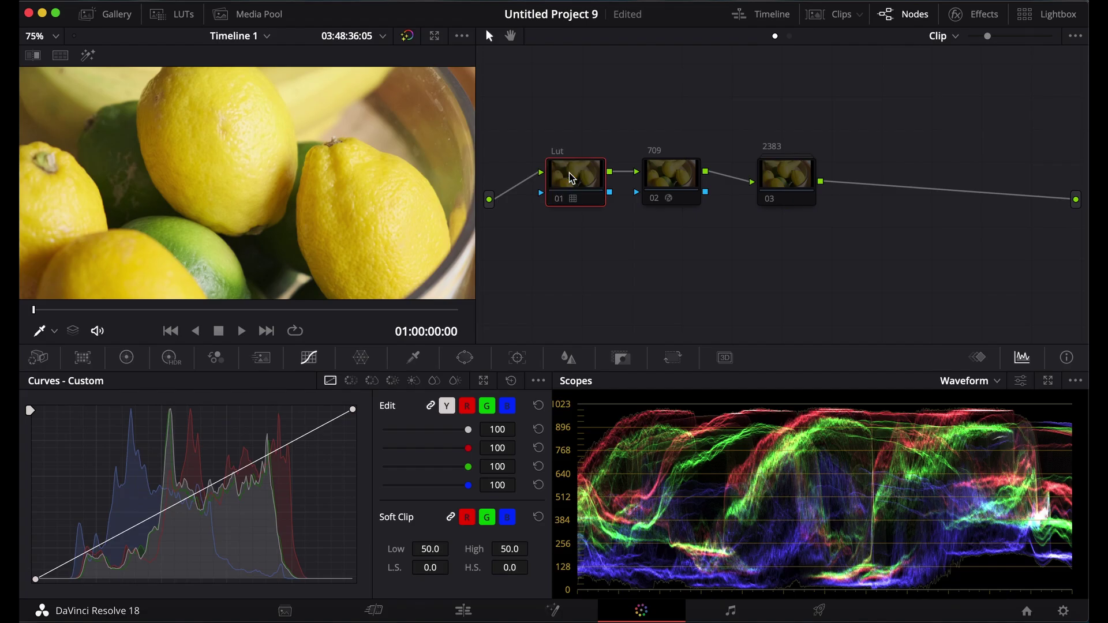
{"action": "left_click", "coordinate": [681, 186]}
{"action": "key", "text": "ctrl+d"}
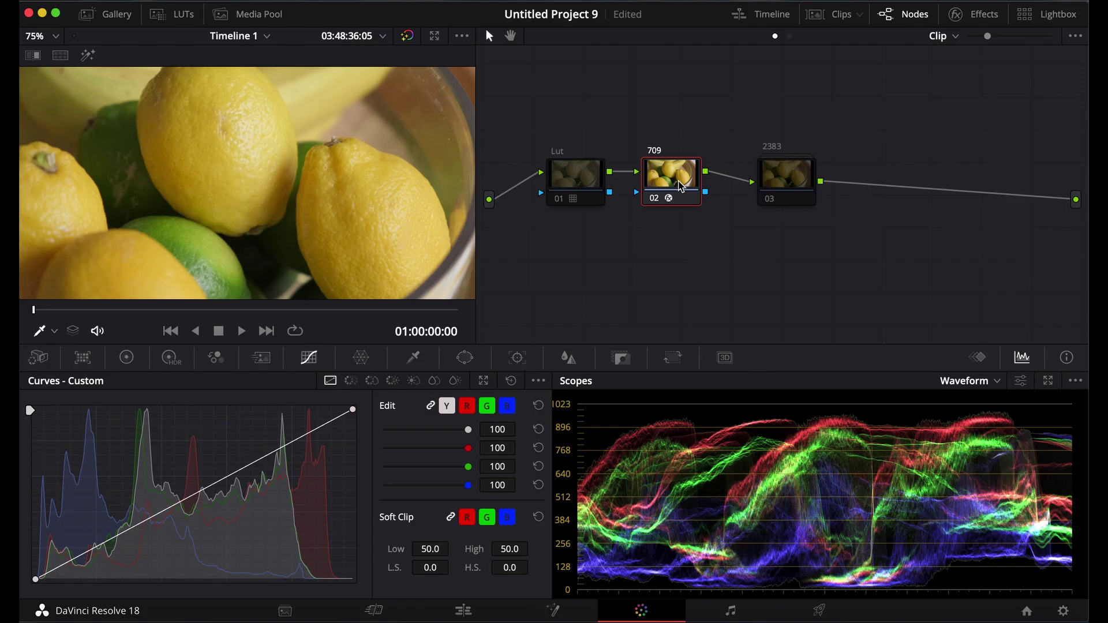
{"action": "key", "text": "ctrl+d"}
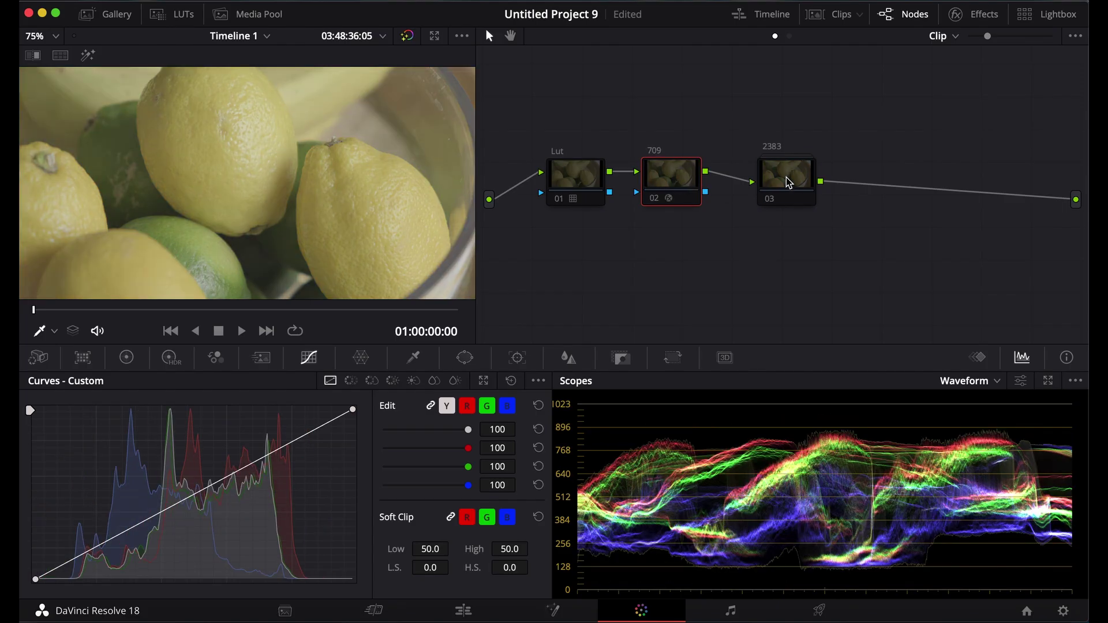
{"action": "left_click", "coordinate": [789, 181]}
{"action": "key", "text": "ctrl+d"}
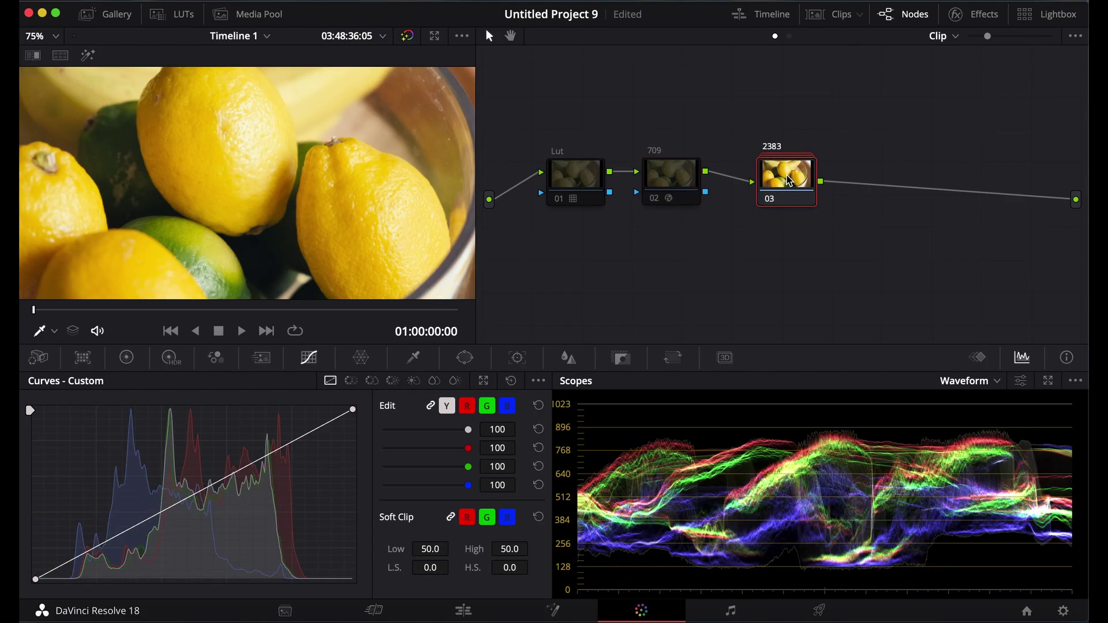